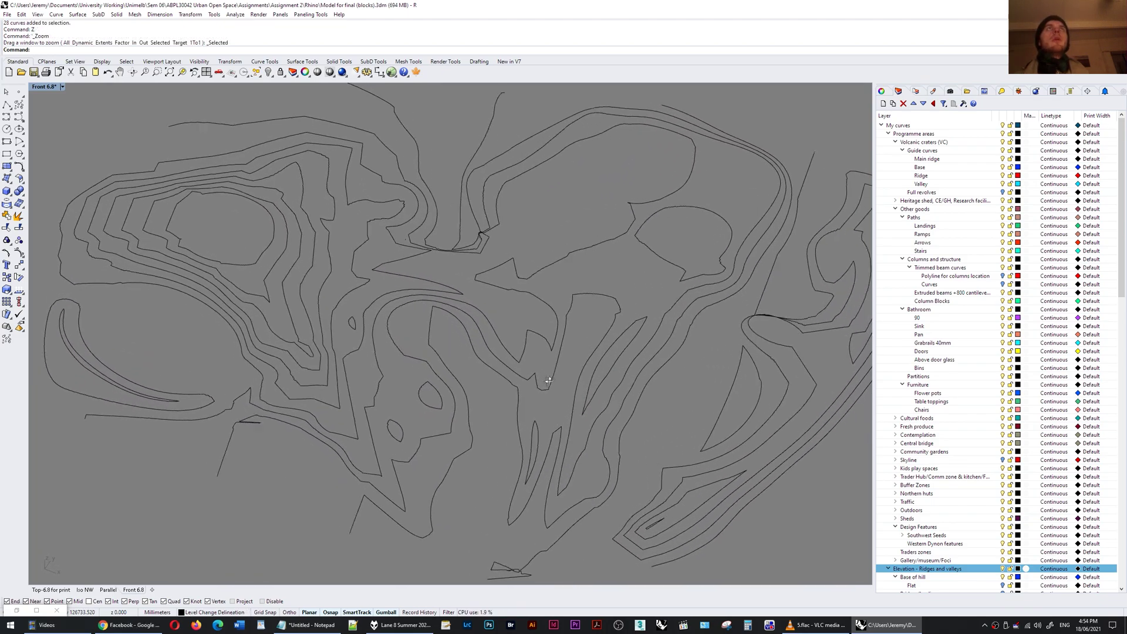
Examine the existing terrain contour curves from above and from a low side angle
scroll(623, 410, down, 4)
right_drag(608, 407, 578, 337)
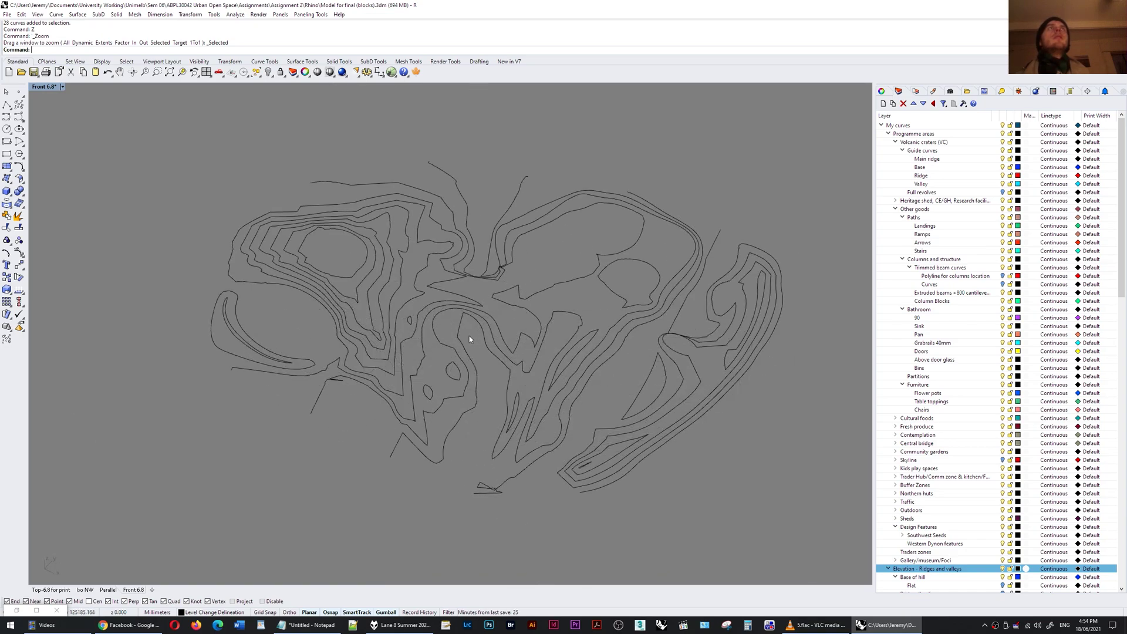
right_drag(558, 378, 487, 349)
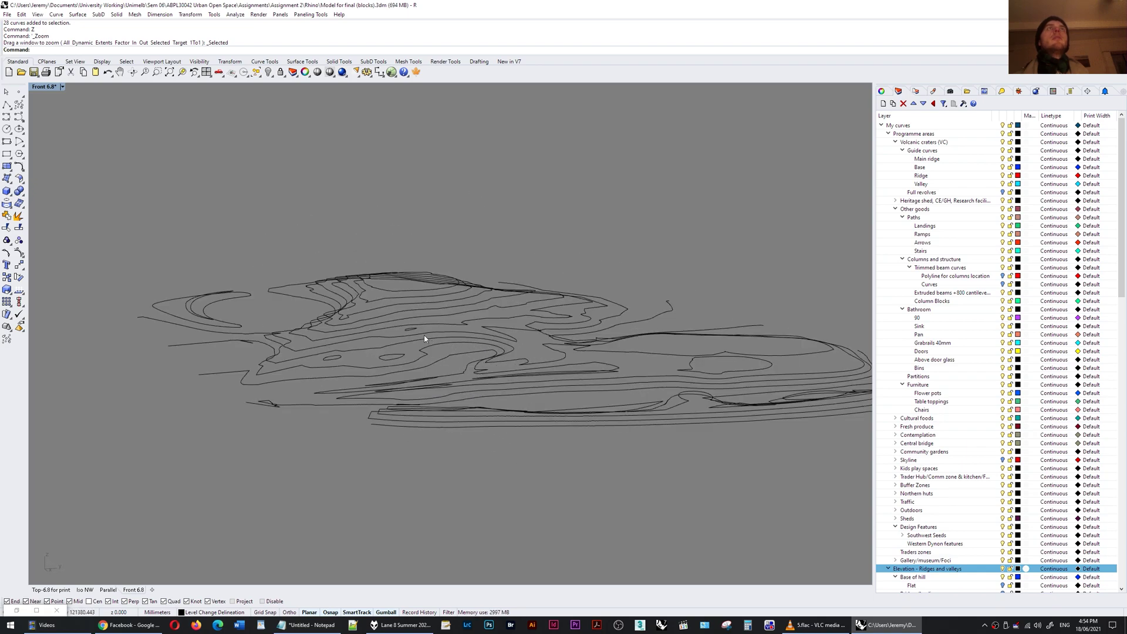
right_drag(394, 331, 545, 369)
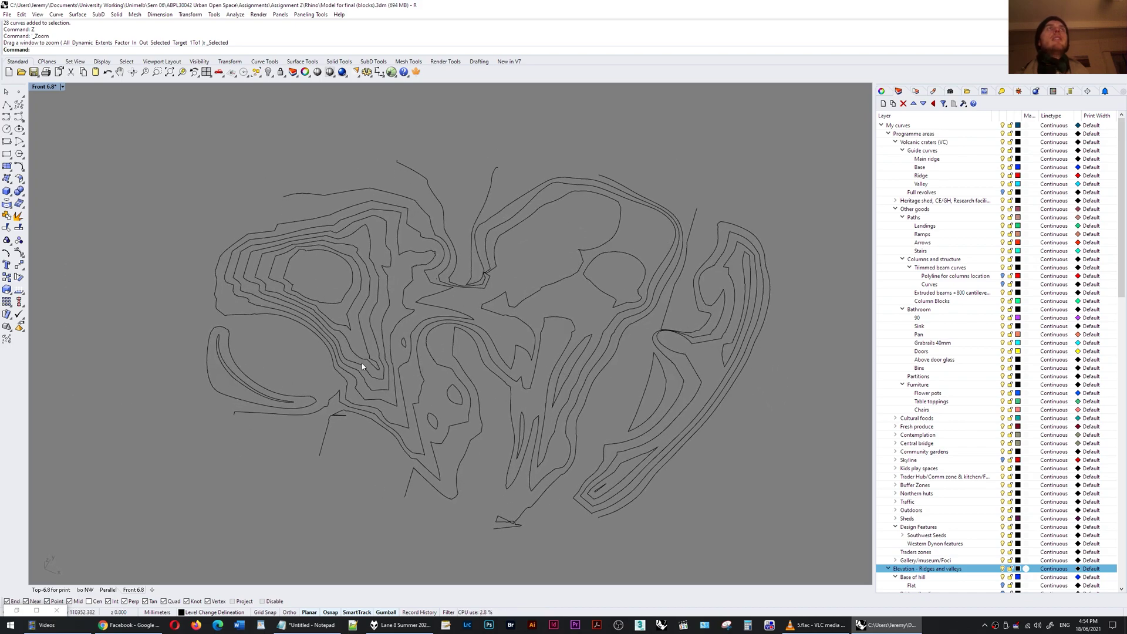
right_drag(362, 366, 625, 426)
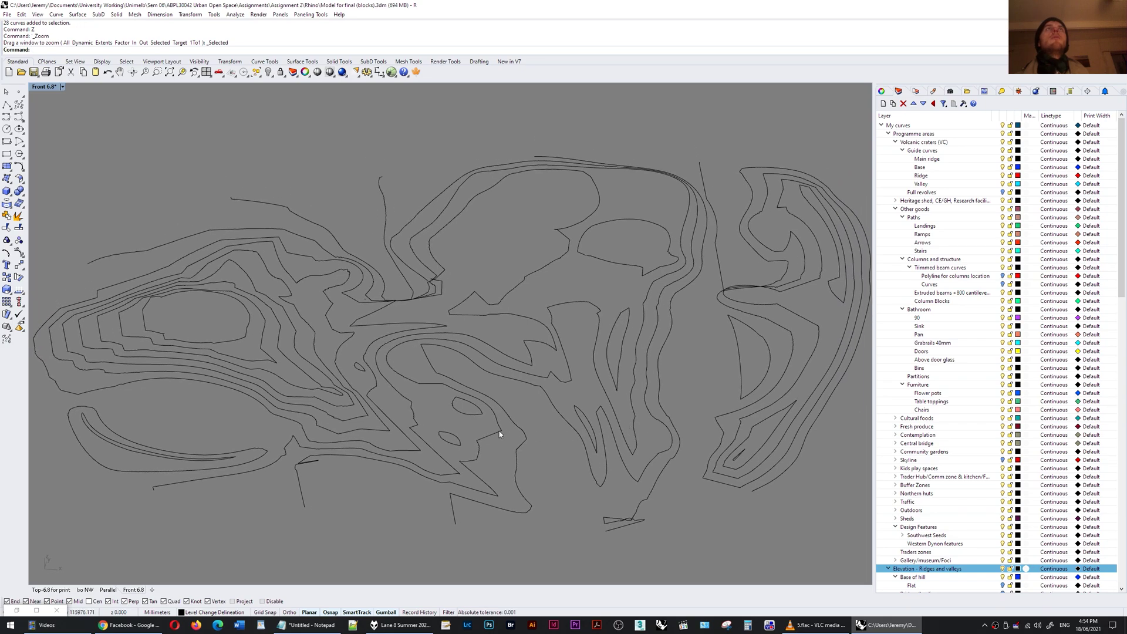
right_drag(499, 433, 564, 411)
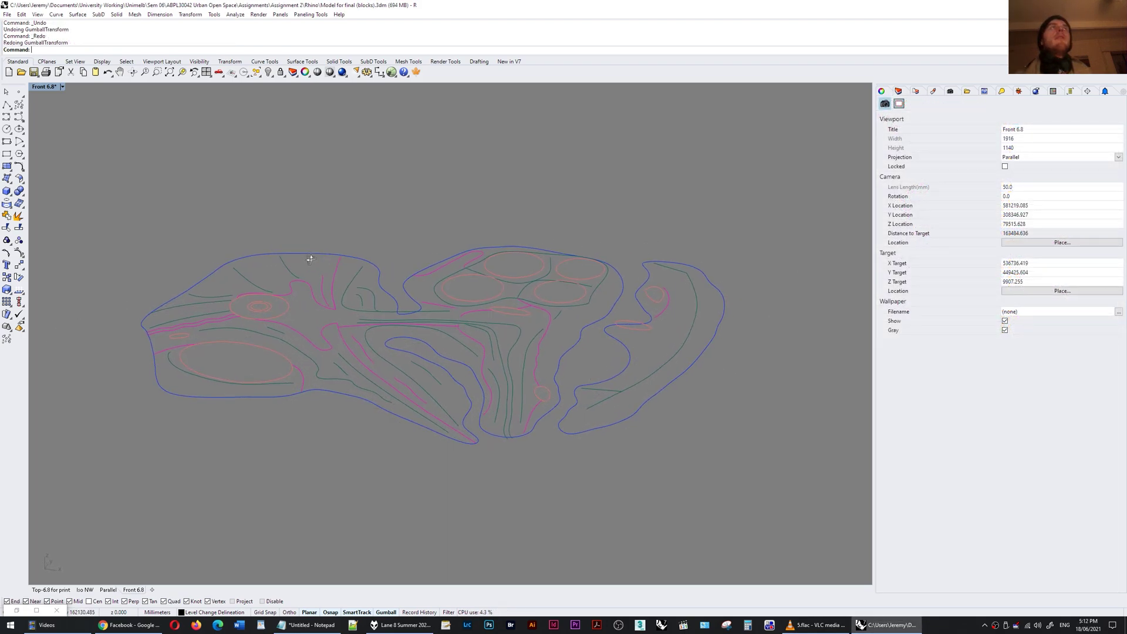
Examine the redrawn hill curves and check the closed Base of hill outline around the crescent-shaped mound
right_drag(310, 259, 294, 246)
click(651, 330)
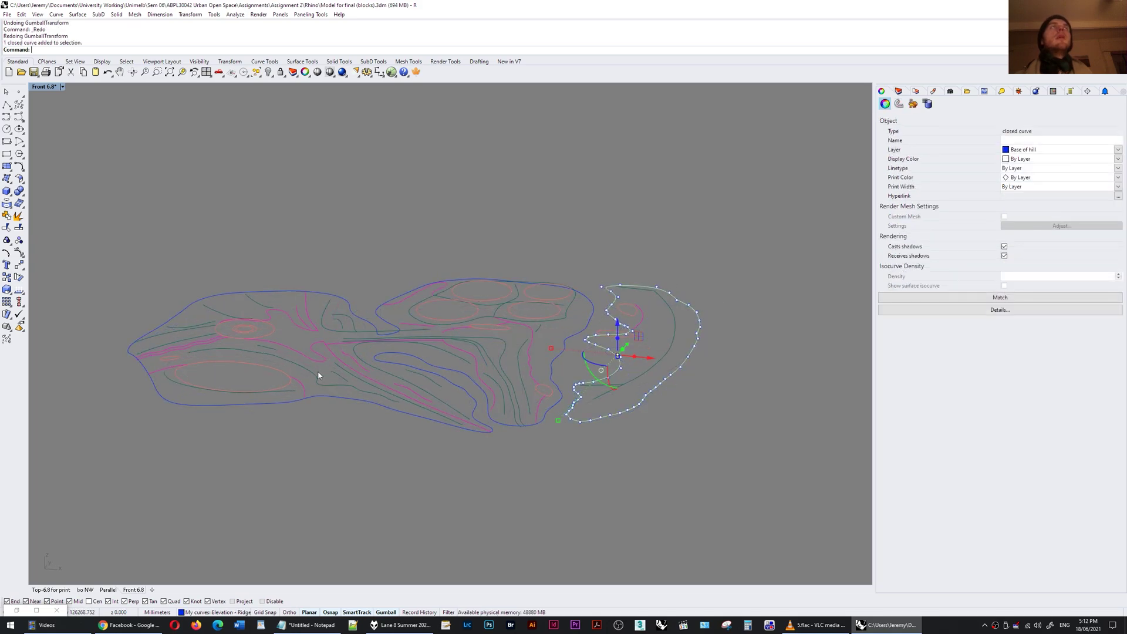
mouse_move(319, 375)
right_down()
mouse_move(327, 393)
mouse_move(323, 383)
right_up()
scroll(281, 376, up, 4)
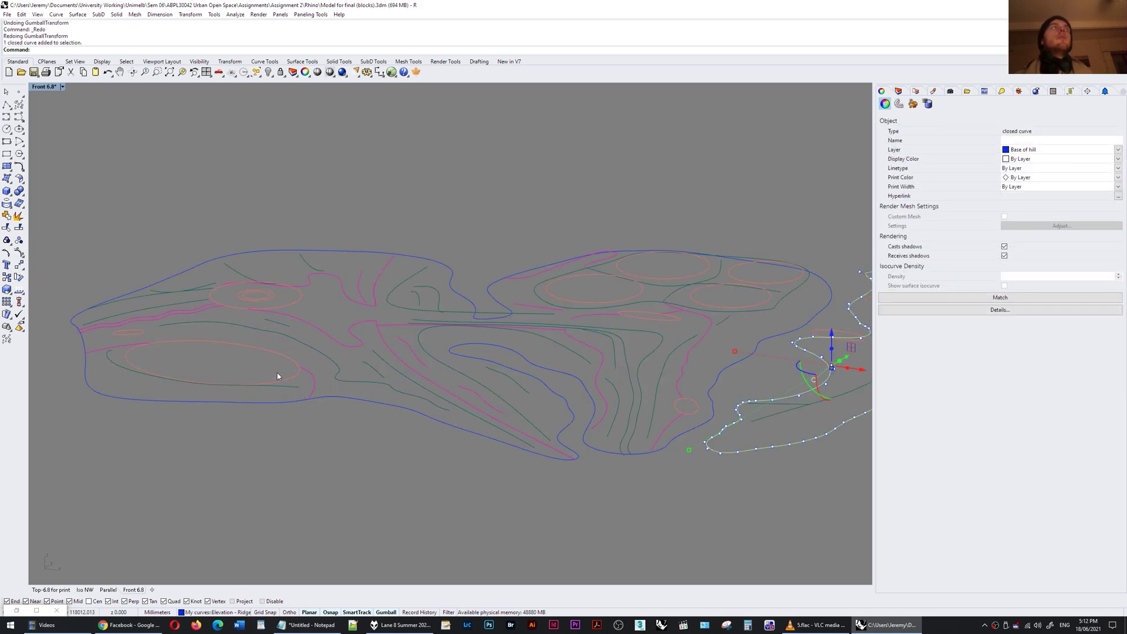
scroll(130, 362, down, 4)
right_drag(491, 362, 516, 375)
click(611, 332)
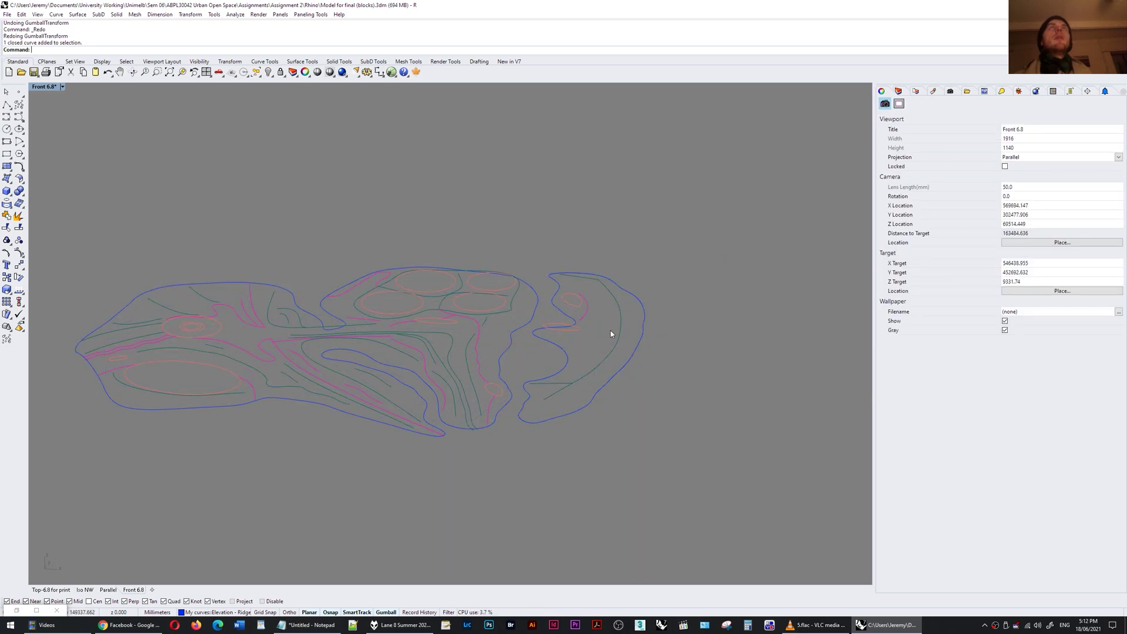
Inspect the closed +1.0 level curves and the open Path curves, checking which layer each belongs to
scroll(542, 288, up, 4)
click(495, 286)
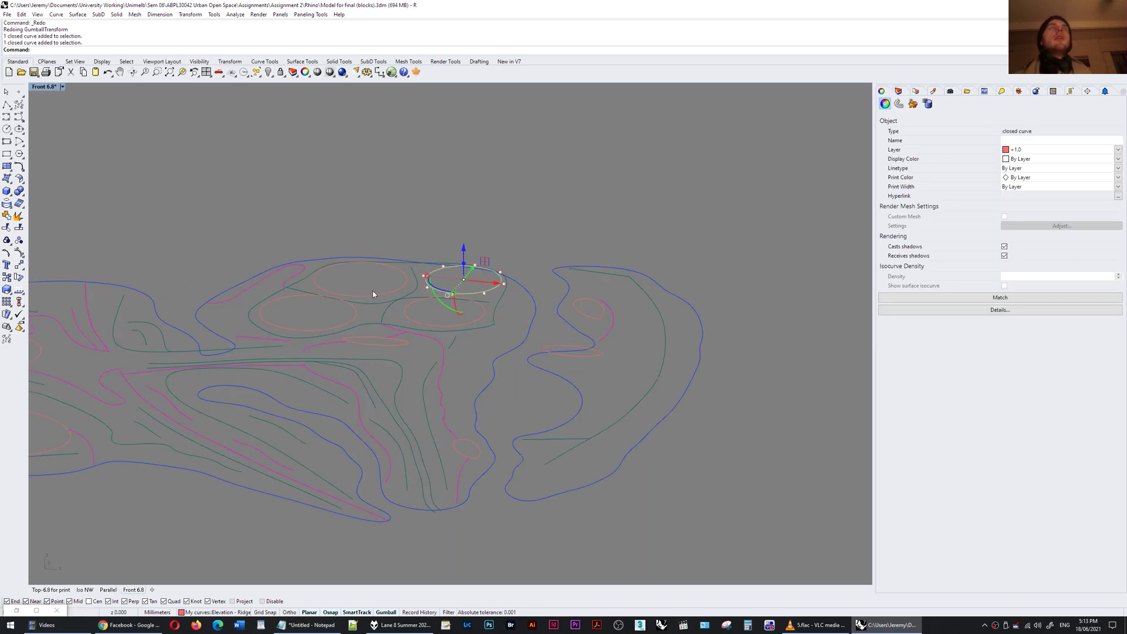
mouse_move(372, 293)
right_down()
mouse_move(382, 277)
mouse_move(367, 267)
mouse_move(383, 282)
right_up()
click(574, 370)
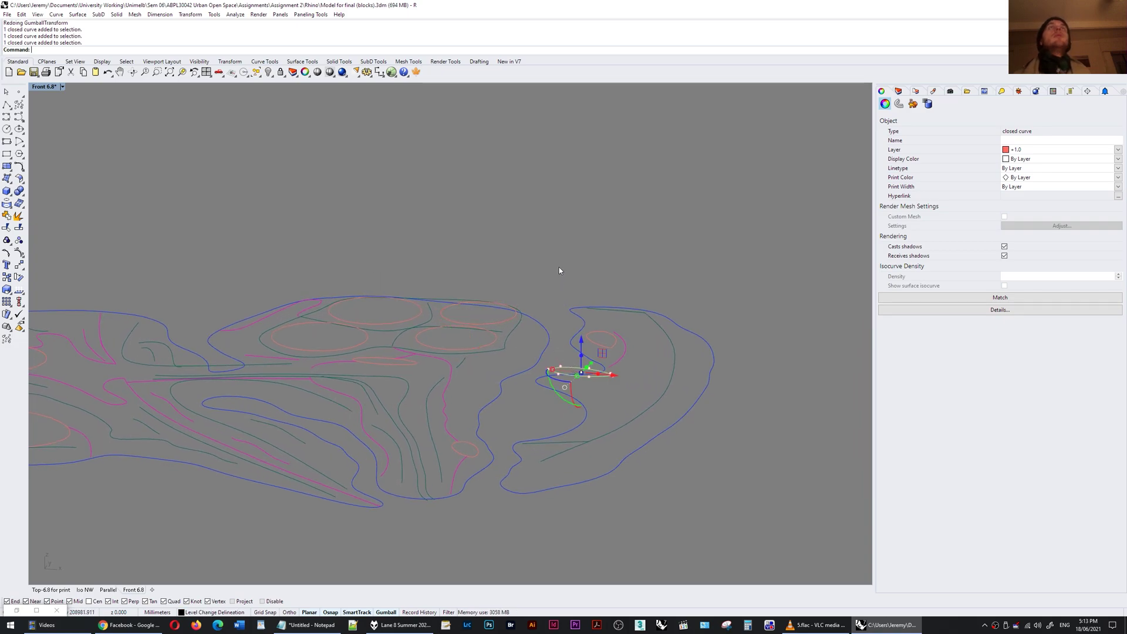
click(610, 275)
right_drag(629, 264, 659, 329)
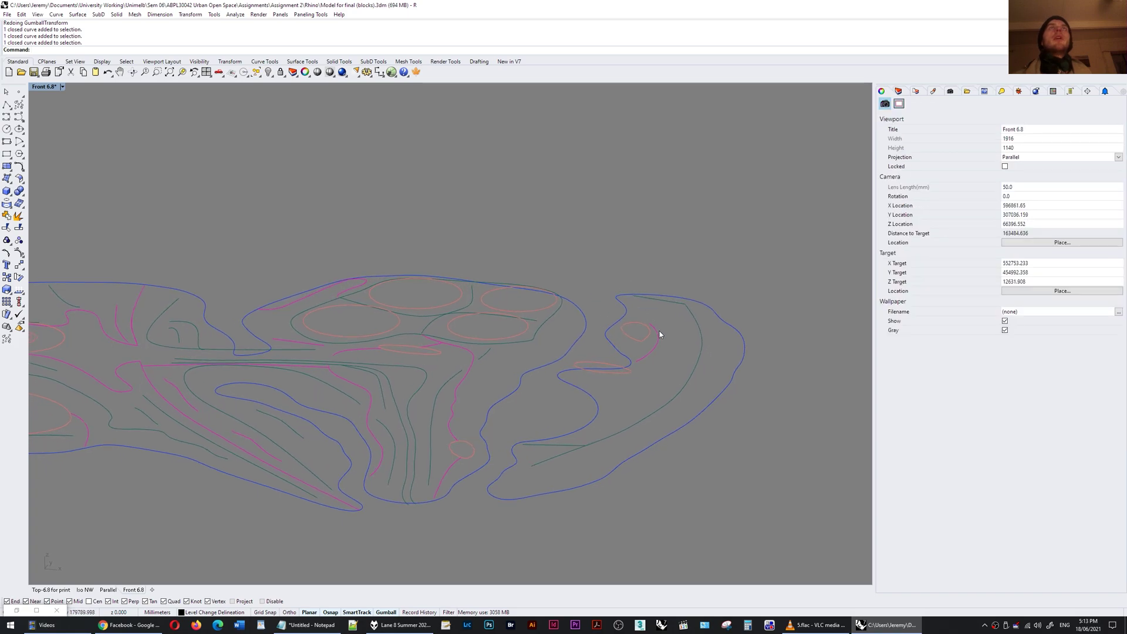
click(657, 347)
shift+click(248, 444)
right_drag(617, 266, 596, 259)
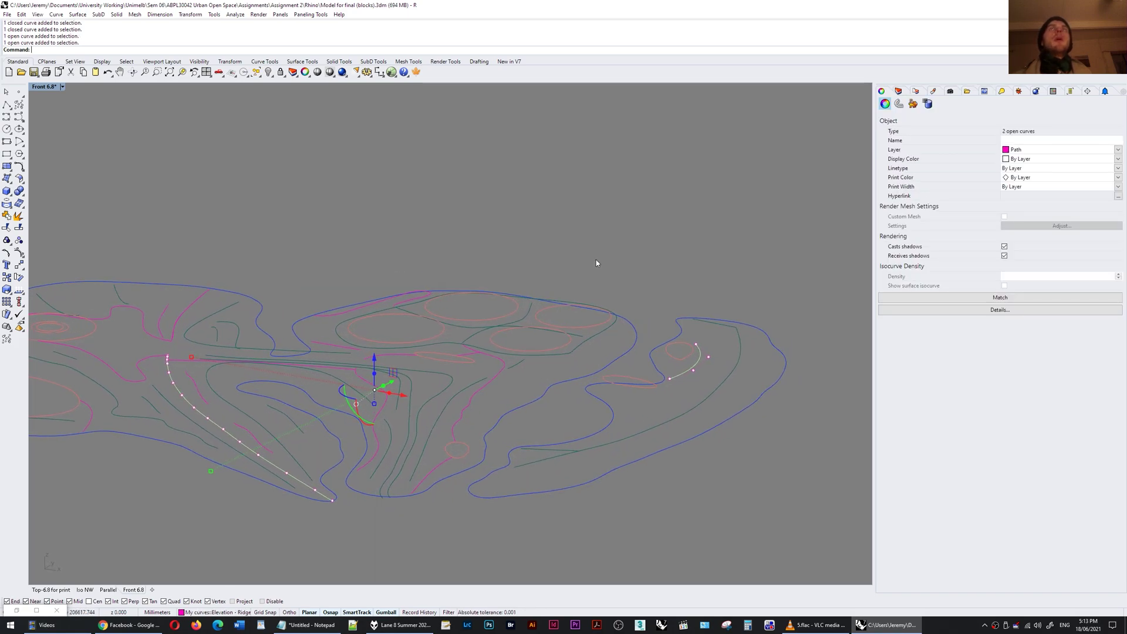
click(596, 259)
Start offsetting the short curved path on the crescent-shaped mound with a distance of 750
click(693, 369)
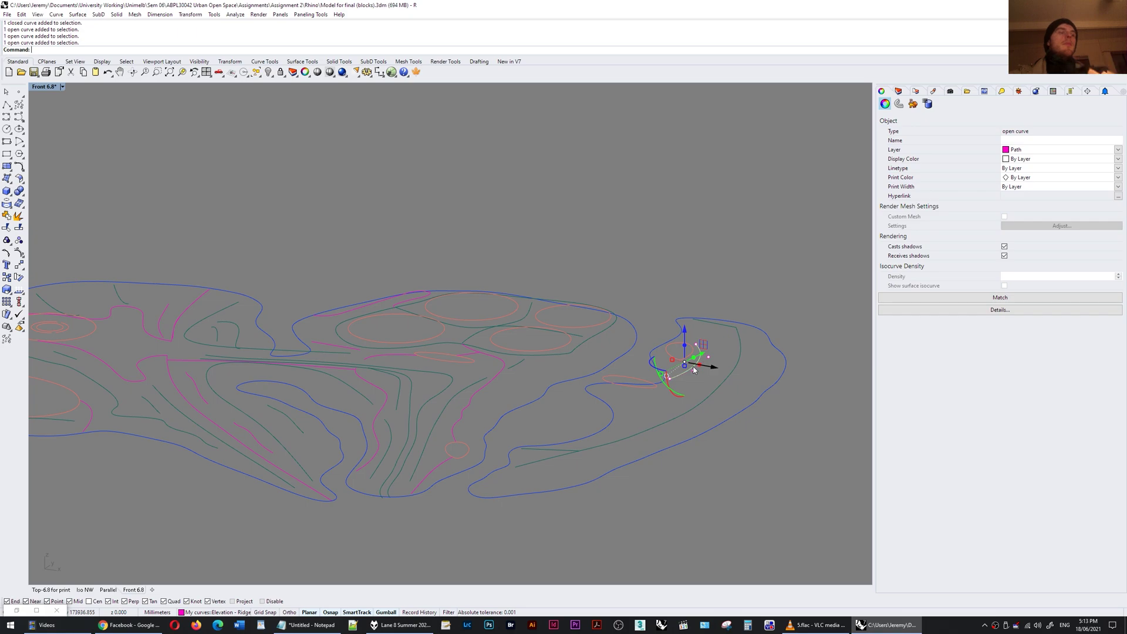
text(offset)
key(Return)
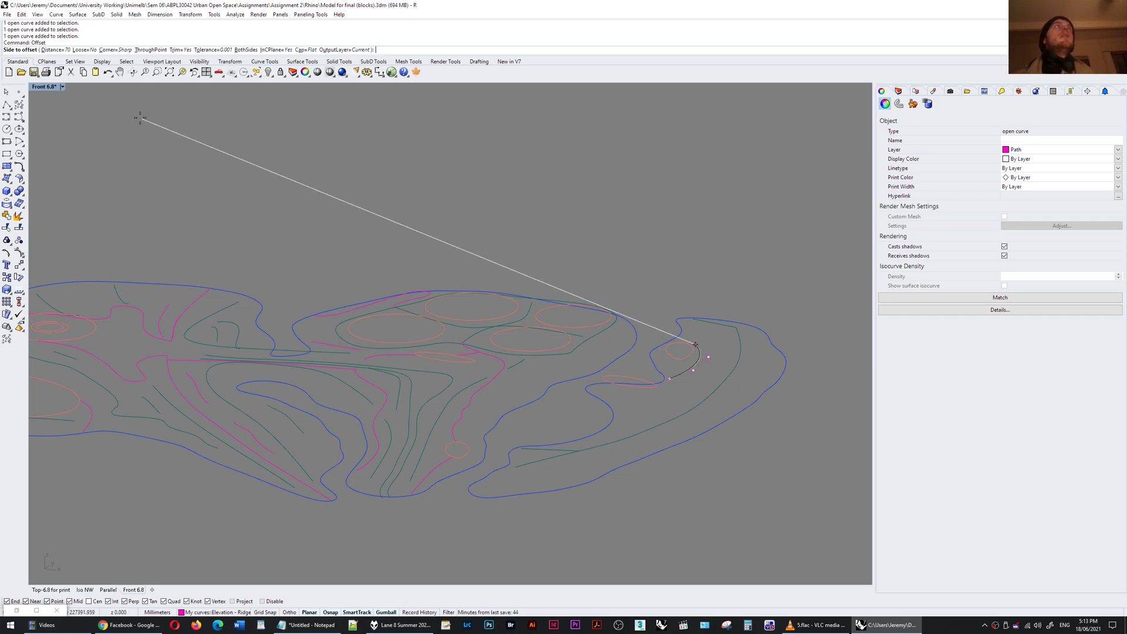
click(57, 50)
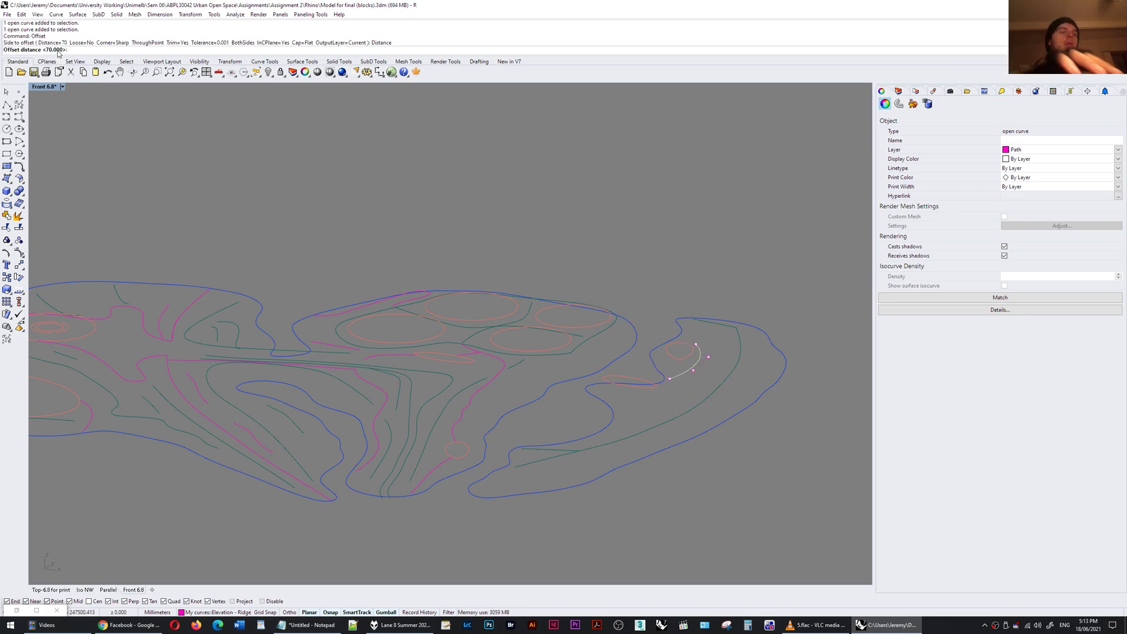
text(750)
key(Return)
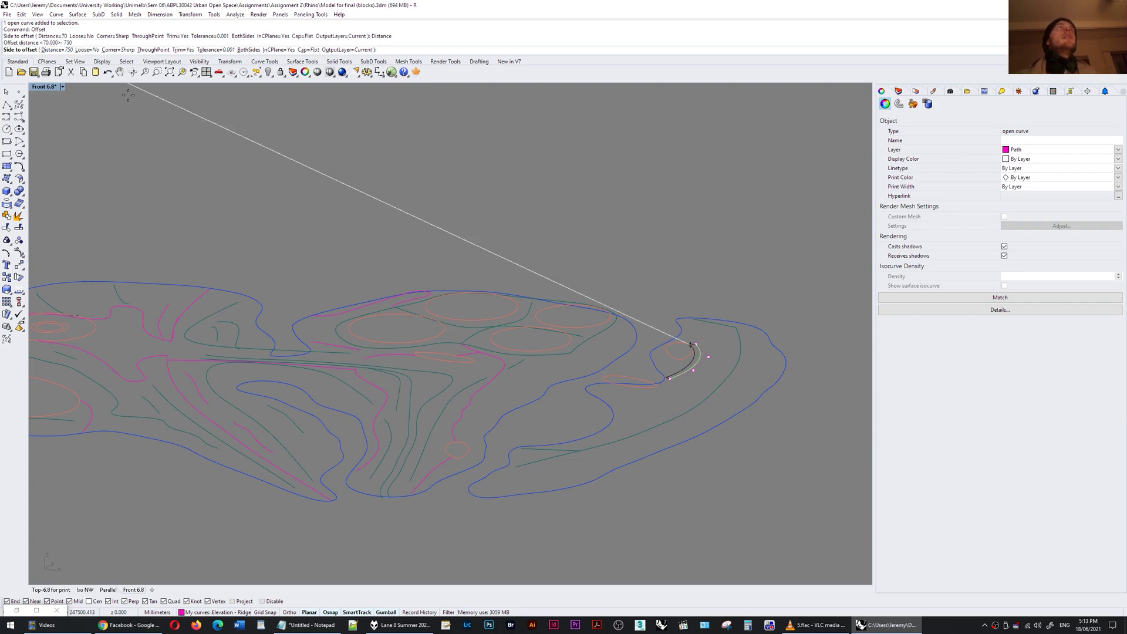
Offset the path curve to both sides with a tolerance of 1 and the cap set to None
click(242, 51)
click(216, 49)
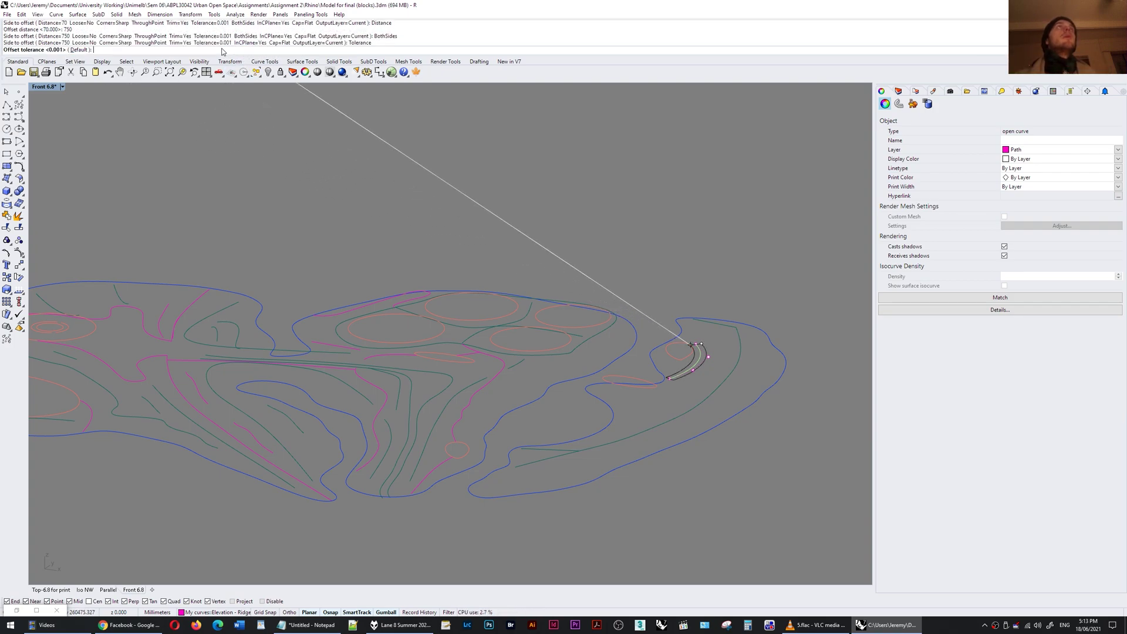
text(1)
key(Return)
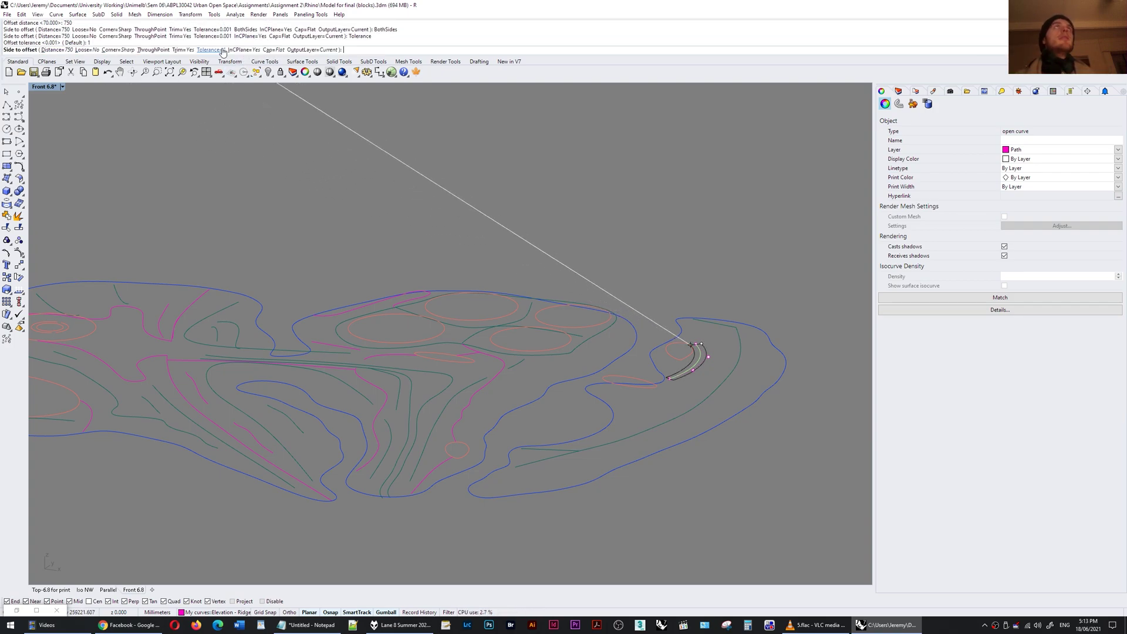
click(273, 50)
click(39, 51)
click(748, 382)
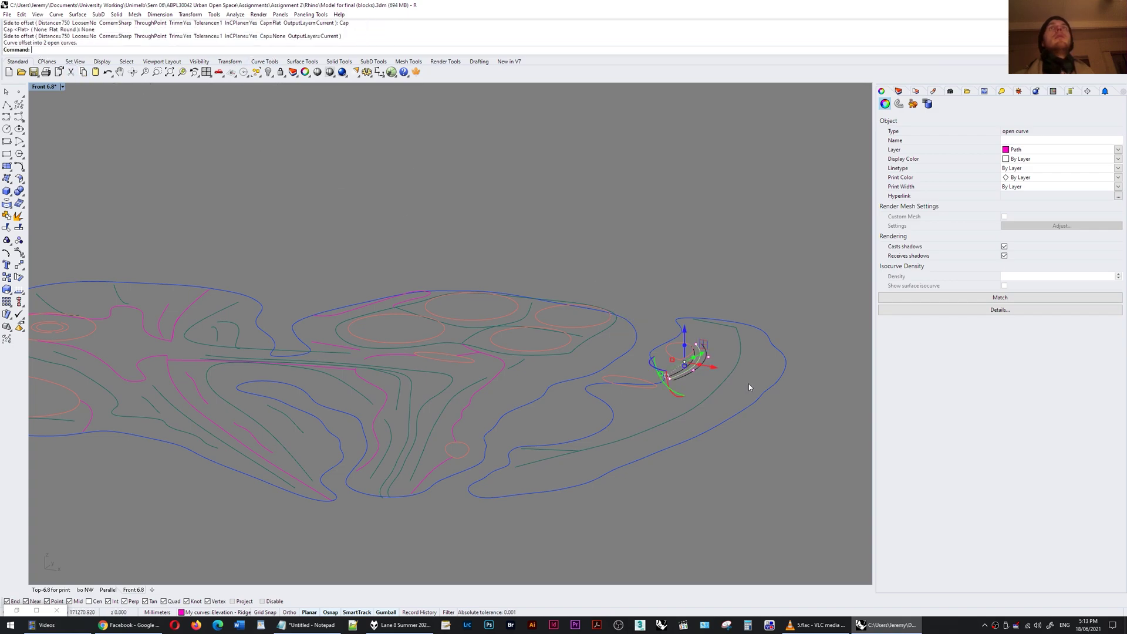
Delete the original path curve between its two offset curves and clear the selection
scroll(716, 354, up, 5)
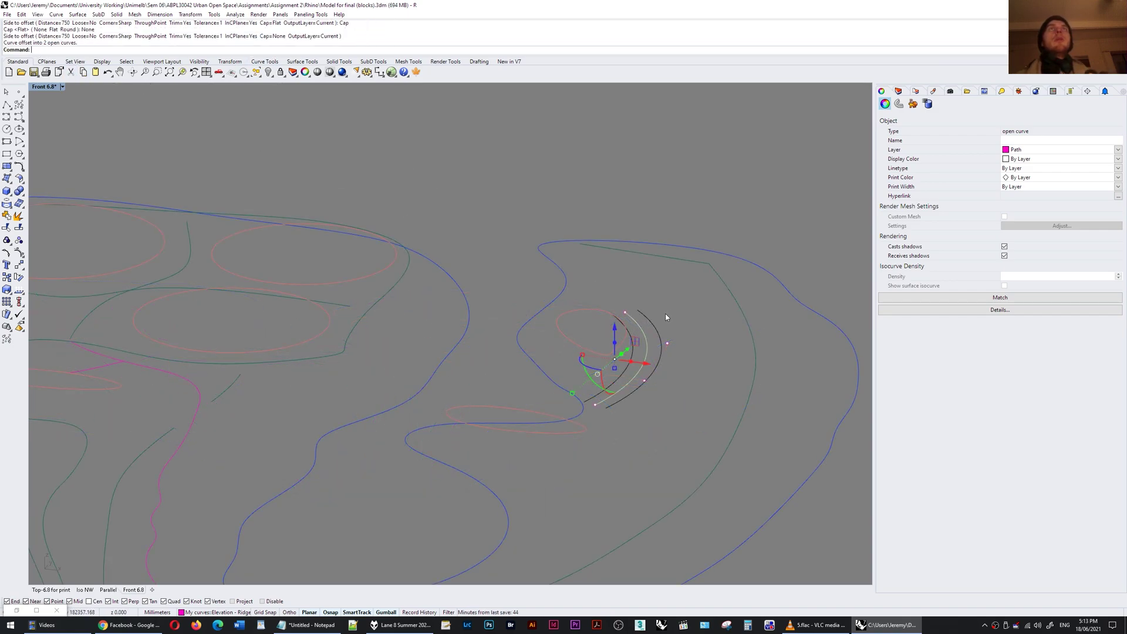
key(Delete)
click(599, 311)
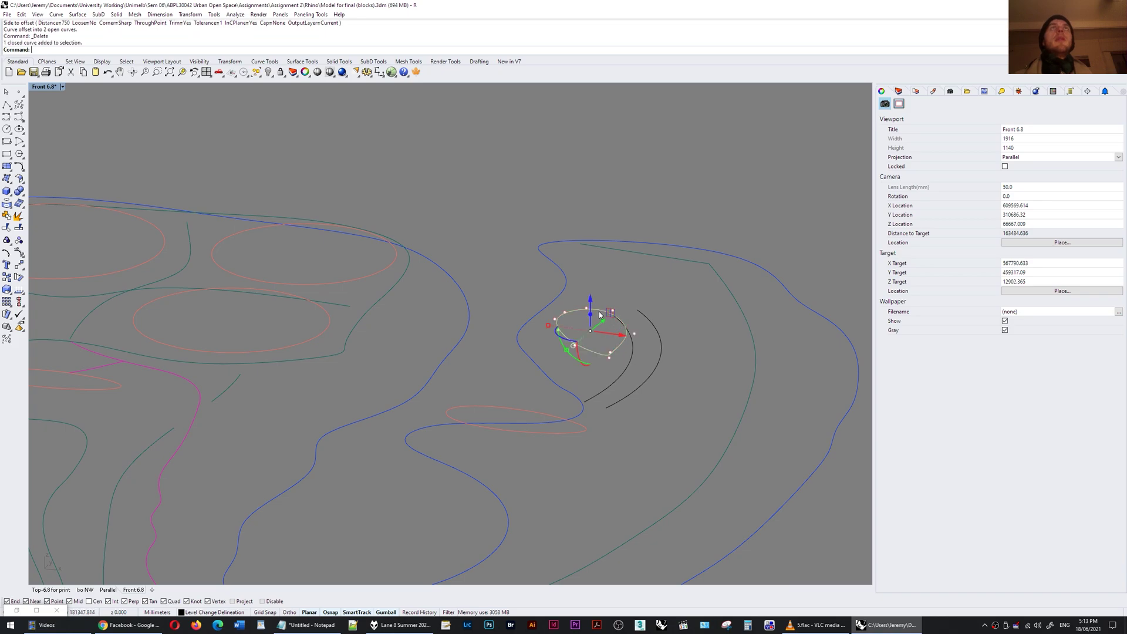
scroll(598, 315, down, 8)
key(Escape)
scroll(538, 338, up, 3)
mouse_move(538, 338)
right_down()
mouse_move(533, 326)
mouse_move(523, 343)
right_up()
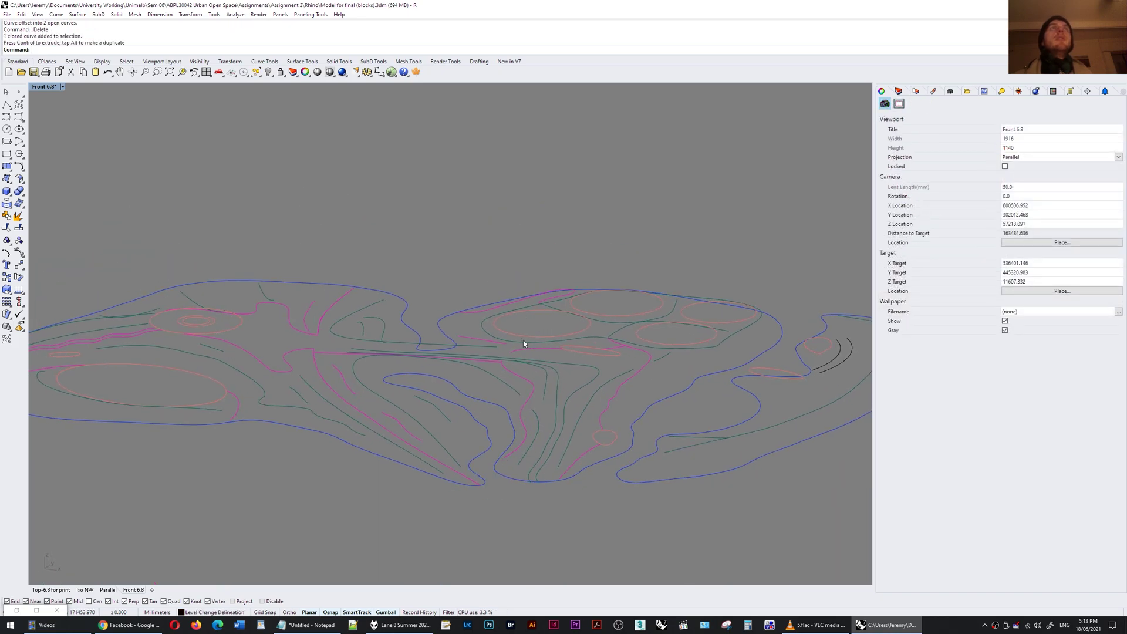
Inspect the +2.0 level curves and the neighbouring Path curve in the central part of the terrain
scroll(591, 425, up, 2)
drag(560, 430, 561, 430)
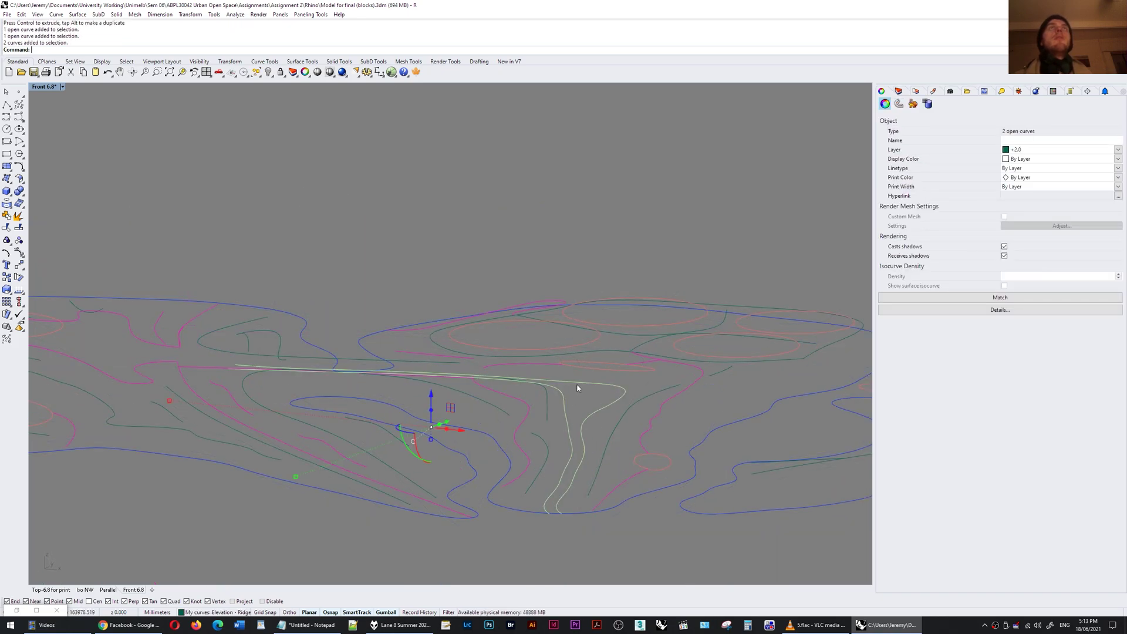
right_drag(579, 388, 564, 389)
click(568, 410)
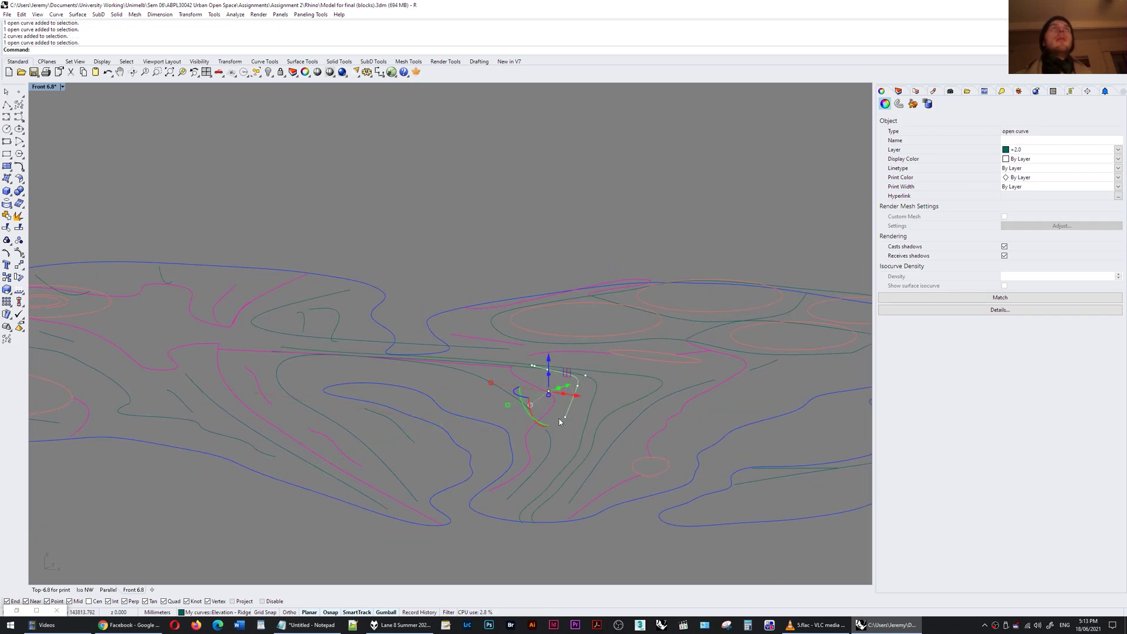
shift+click(549, 452)
shift+click(503, 389)
key(Escape)
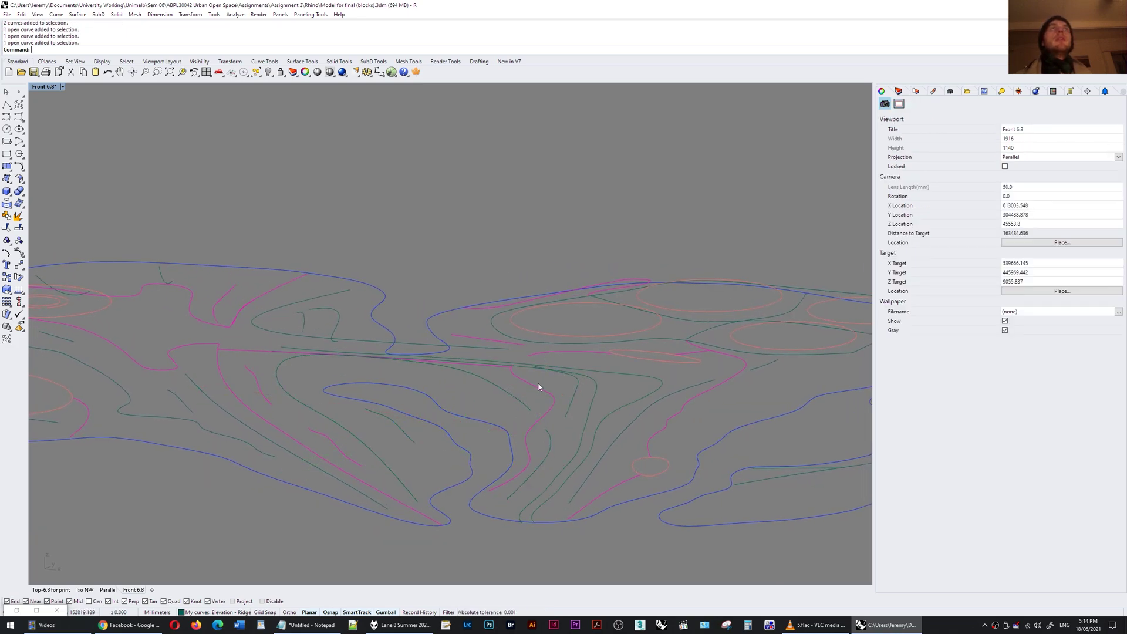
click(534, 386)
scroll(332, 302, down, 7)
right_drag(332, 302, 348, 386)
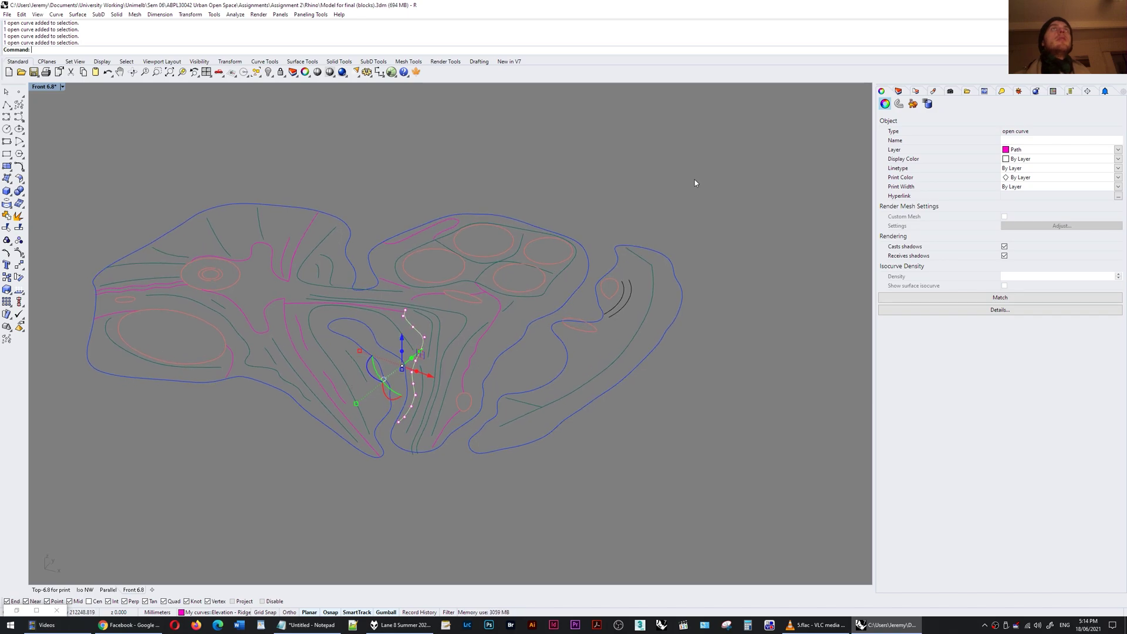
Select all the terrain curves and assign them as multiple geometries to the input Geometry parameter in Grasshopper
drag(695, 179, 164, 394)
drag(79, 470, 79, 469)
click(17, 611)
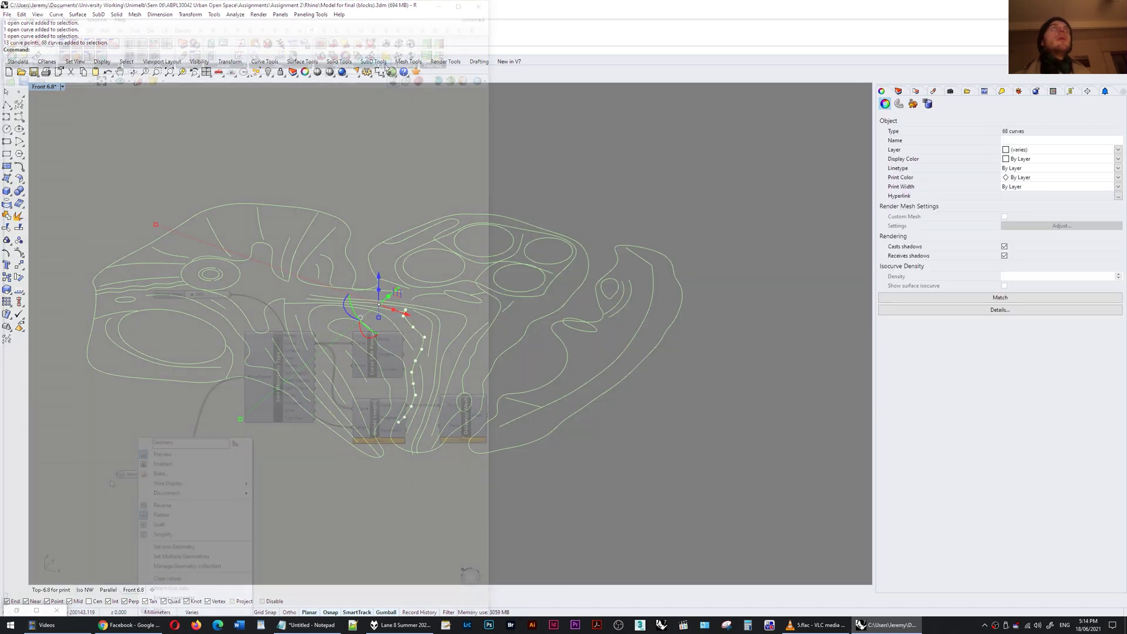
right_click(141, 473)
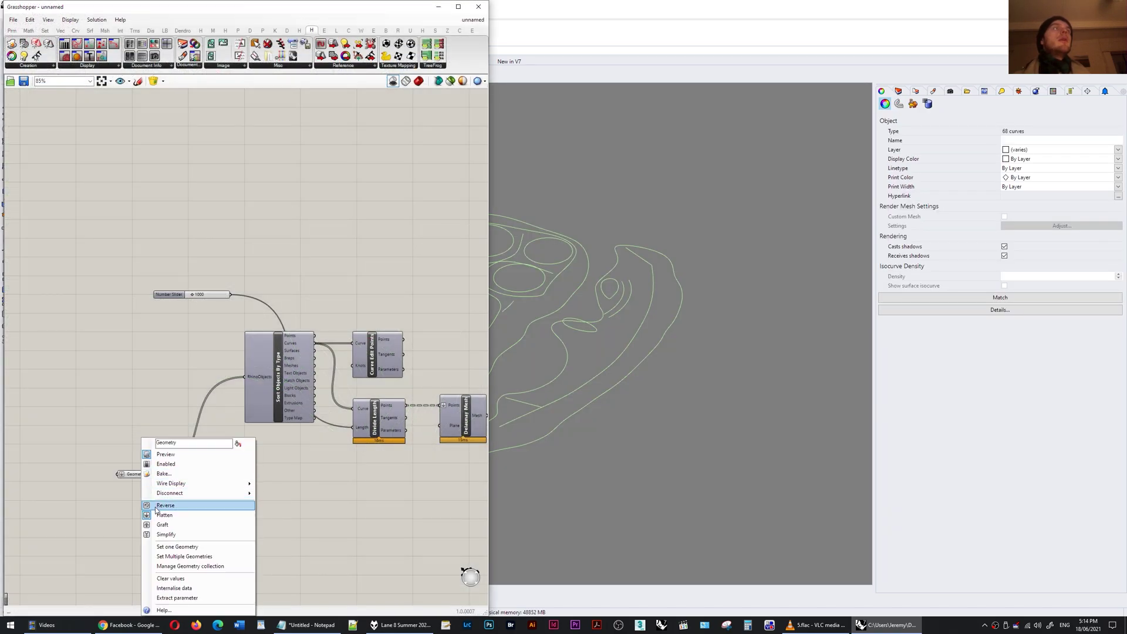
click(175, 556)
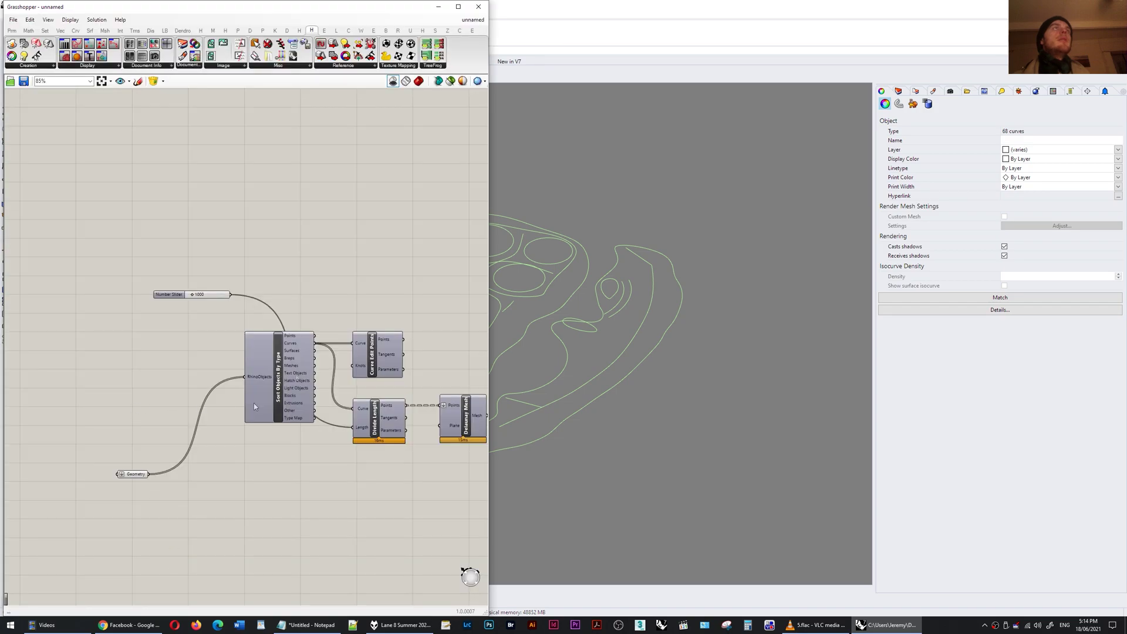
Preview the final Geometry parameter's mesh edges in wireframe and return to the Rhino viewport
right_drag(298, 367, 248, 394)
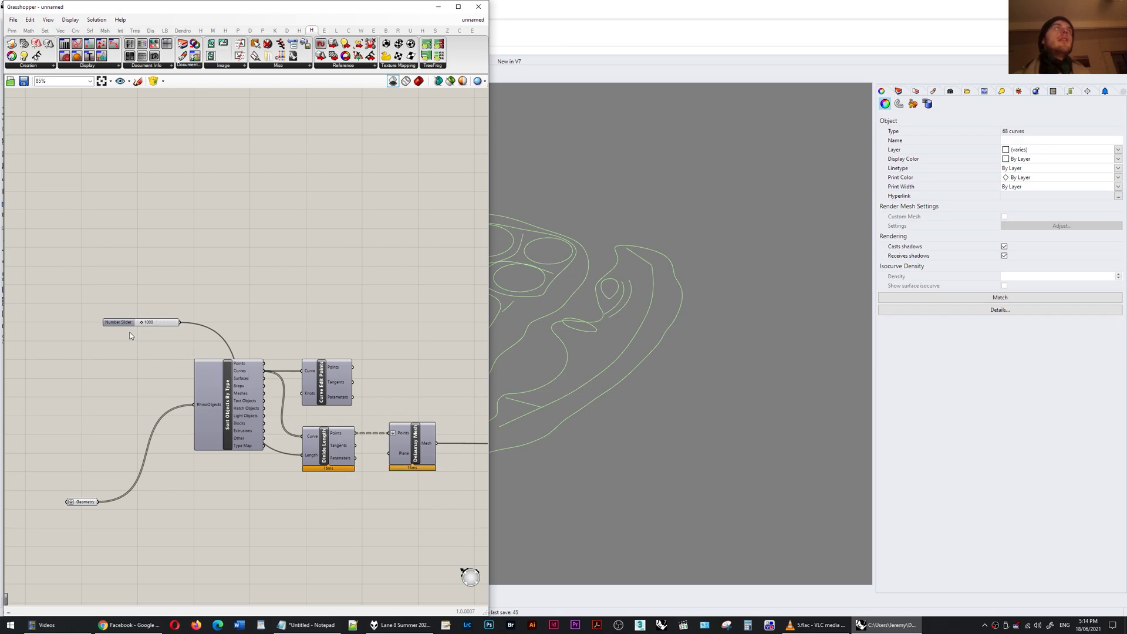
right_drag(338, 435, 254, 431)
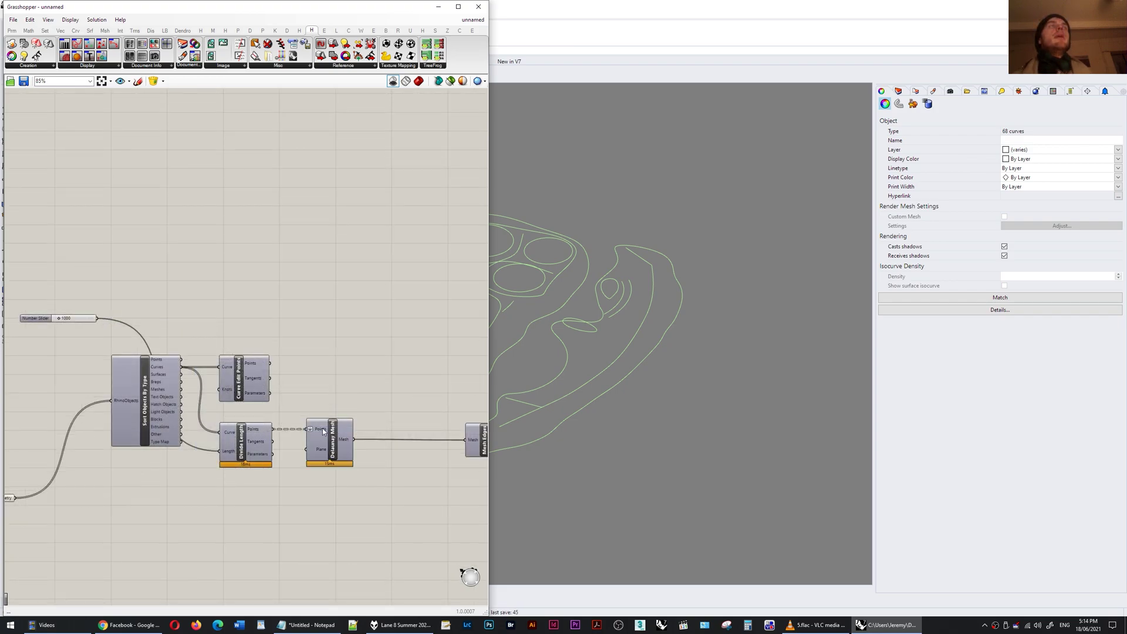
right_drag(354, 437, 286, 442)
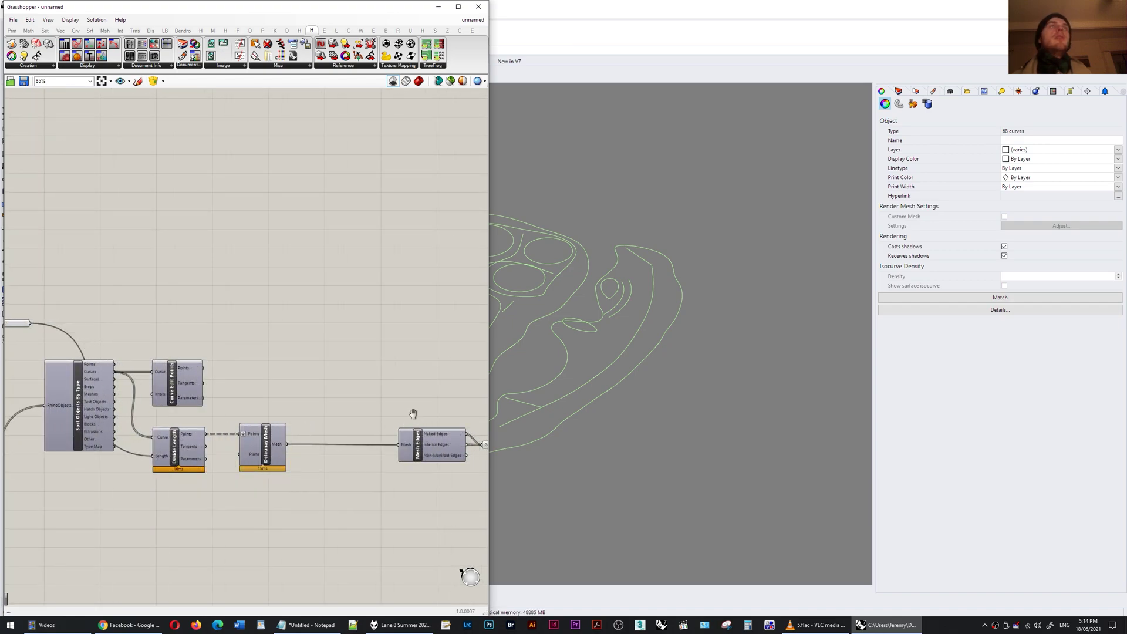
right_drag(454, 434, 398, 437)
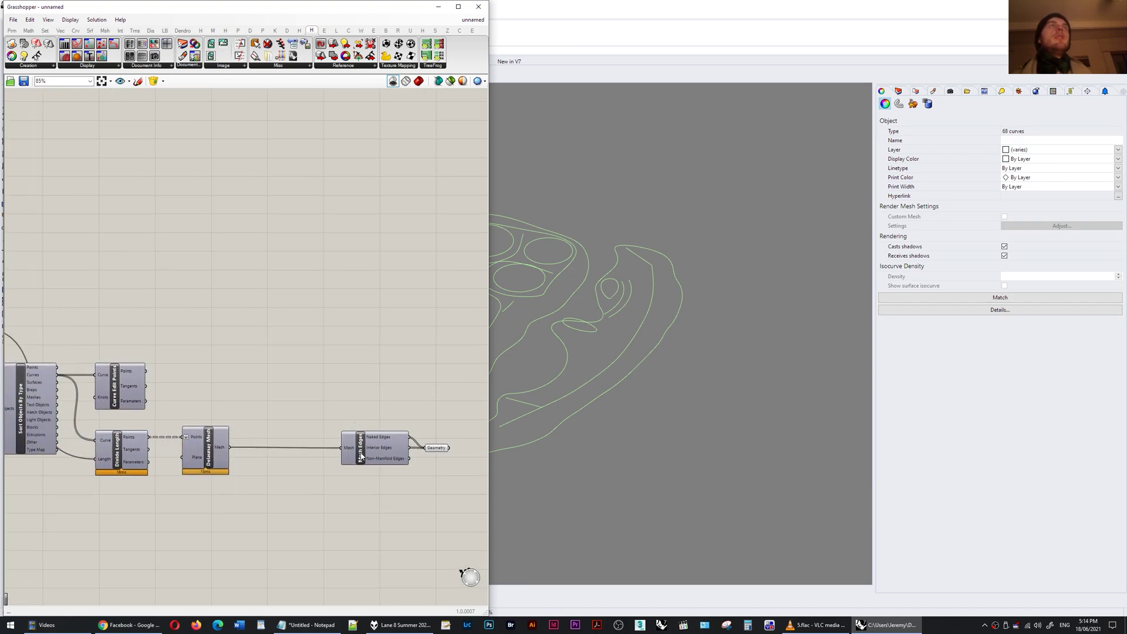
click(435, 448)
click(406, 80)
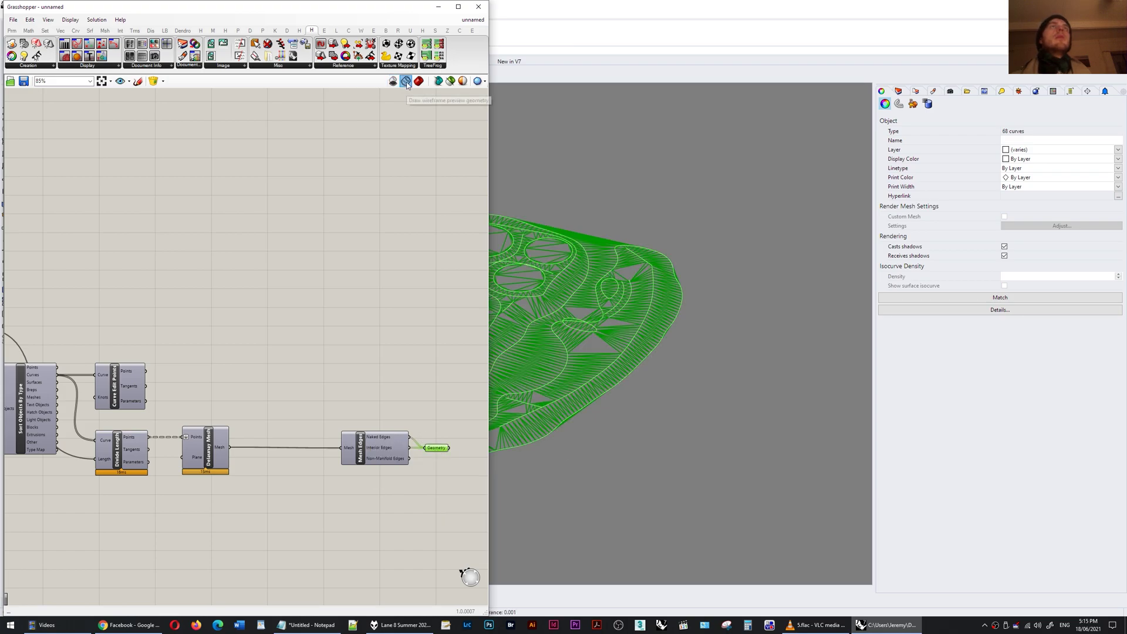
click(438, 7)
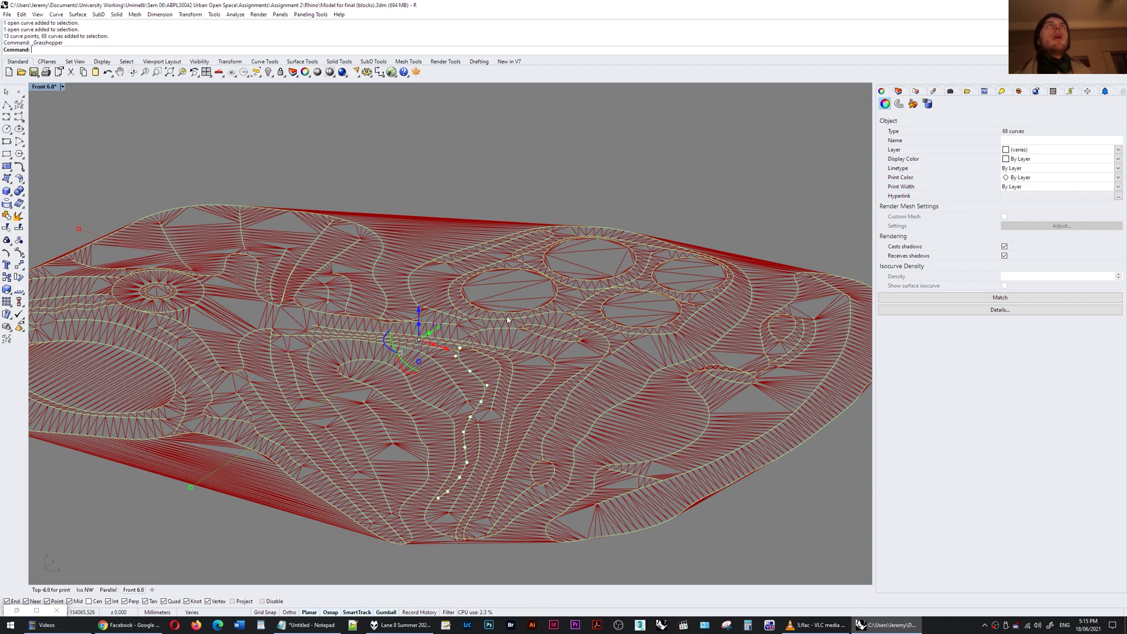
Examine the Level Change Delineation curve and the outer +2.0 curve against the mesh edges at the terrain's eastern end
click(661, 368)
text(z)
key(Return)
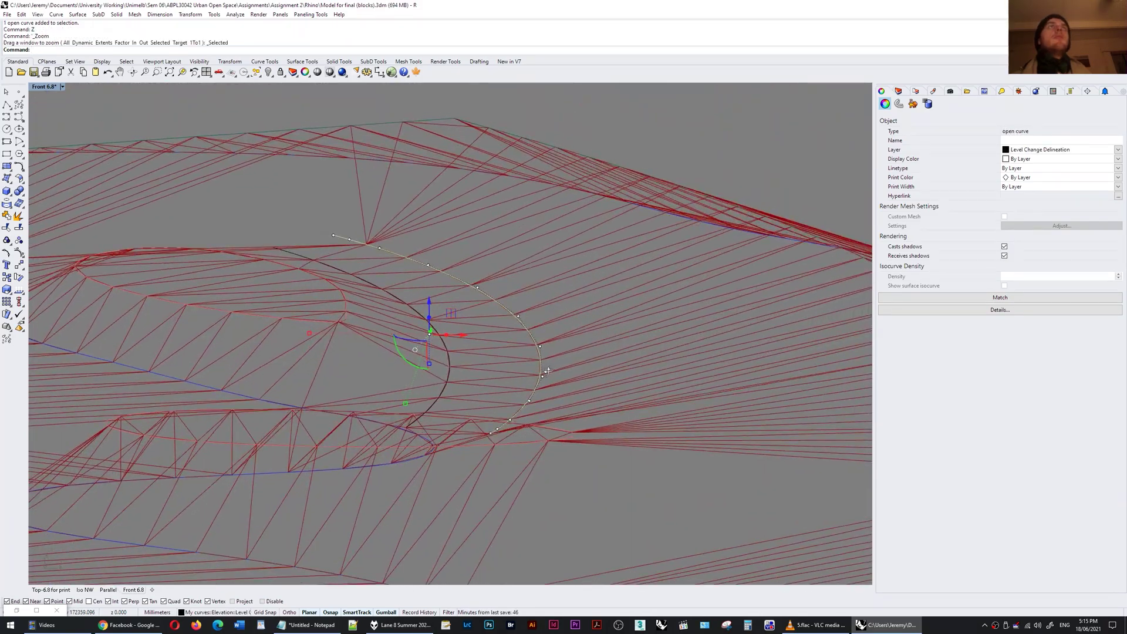
right_drag(533, 372, 500, 390)
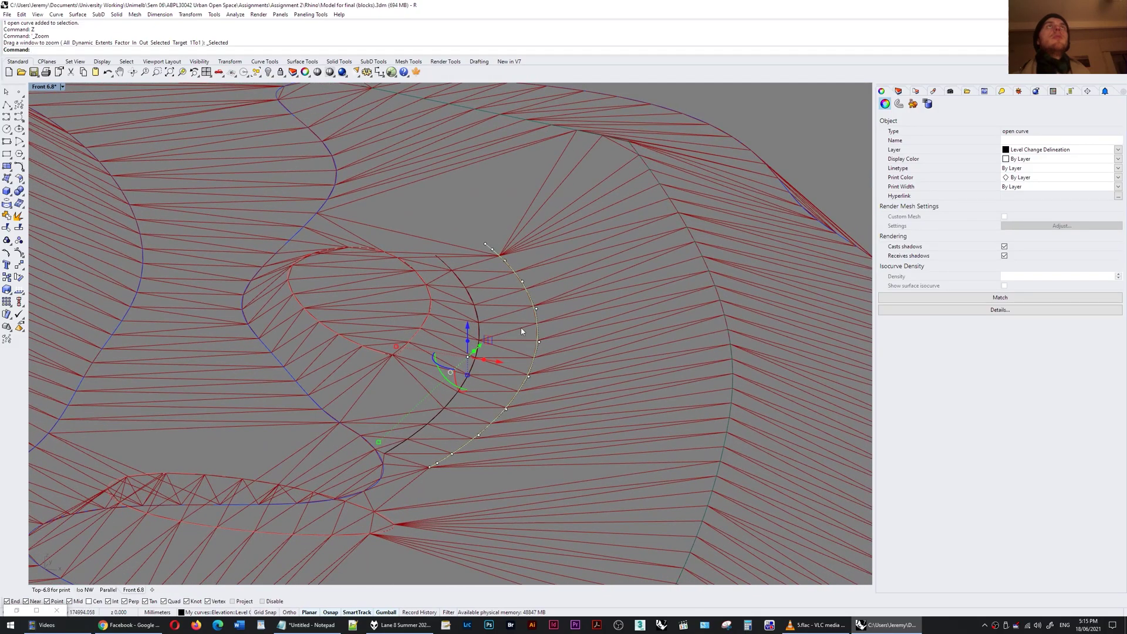
right_drag(484, 252, 607, 316)
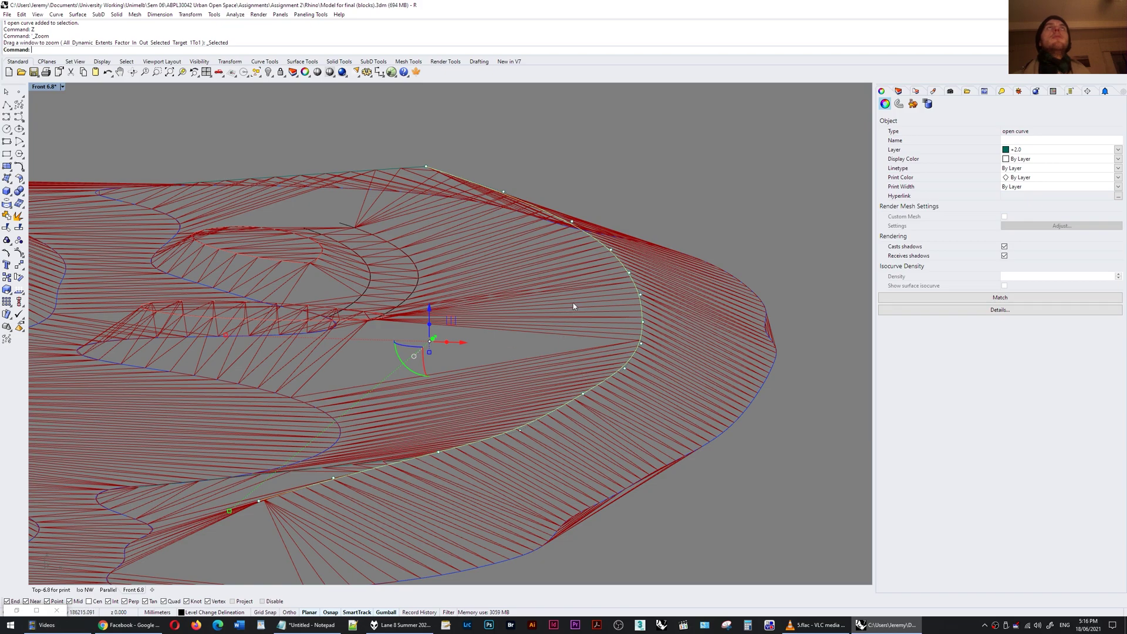
scroll(573, 306, up, 4)
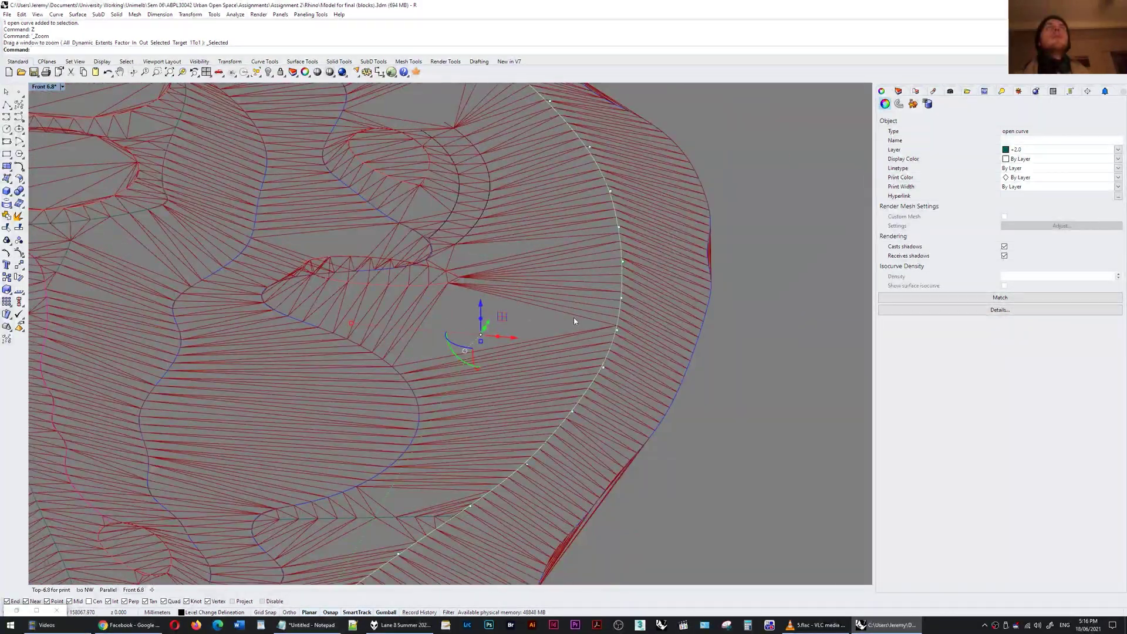
scroll(557, 355, down, 2)
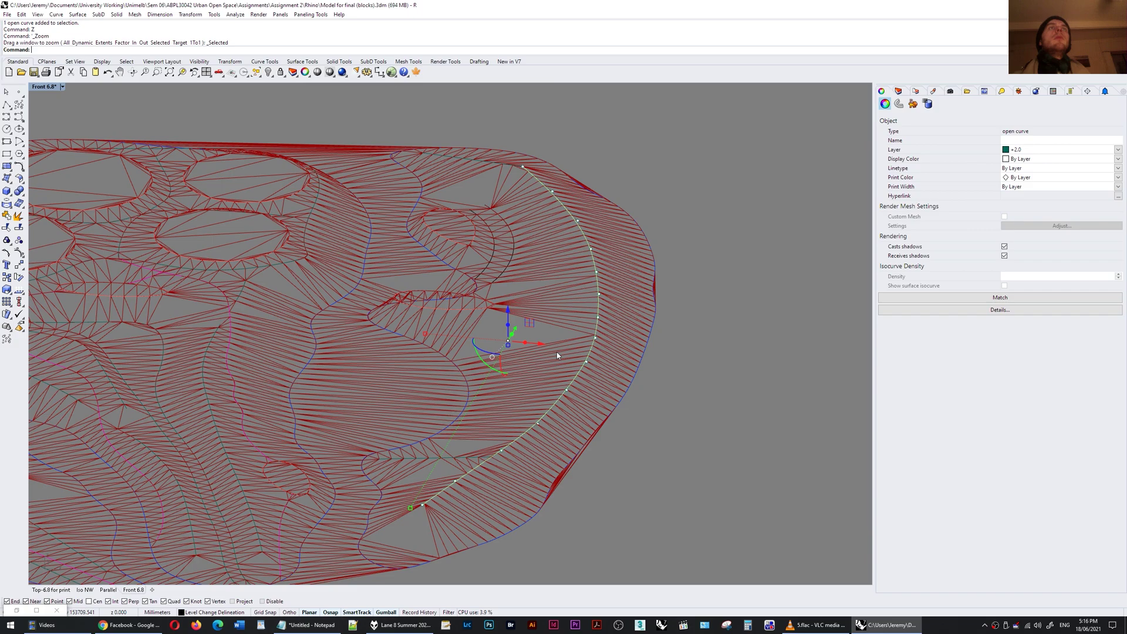
right_drag(505, 409, 527, 444)
Move one control point of the outer +2.0 curve horizontally inward to bend the curve, and reselect the whole curve
click(568, 385)
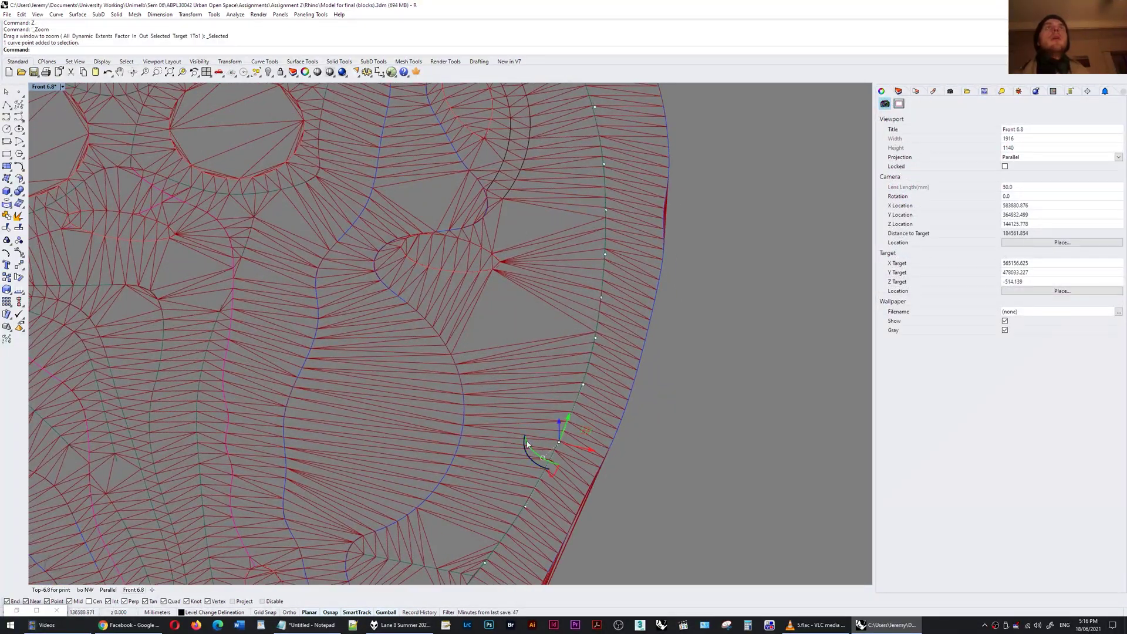
drag(591, 431, 619, 433)
right_drag(619, 432, 539, 311)
scroll(580, 359, down, 4)
right_drag(488, 356, 651, 445)
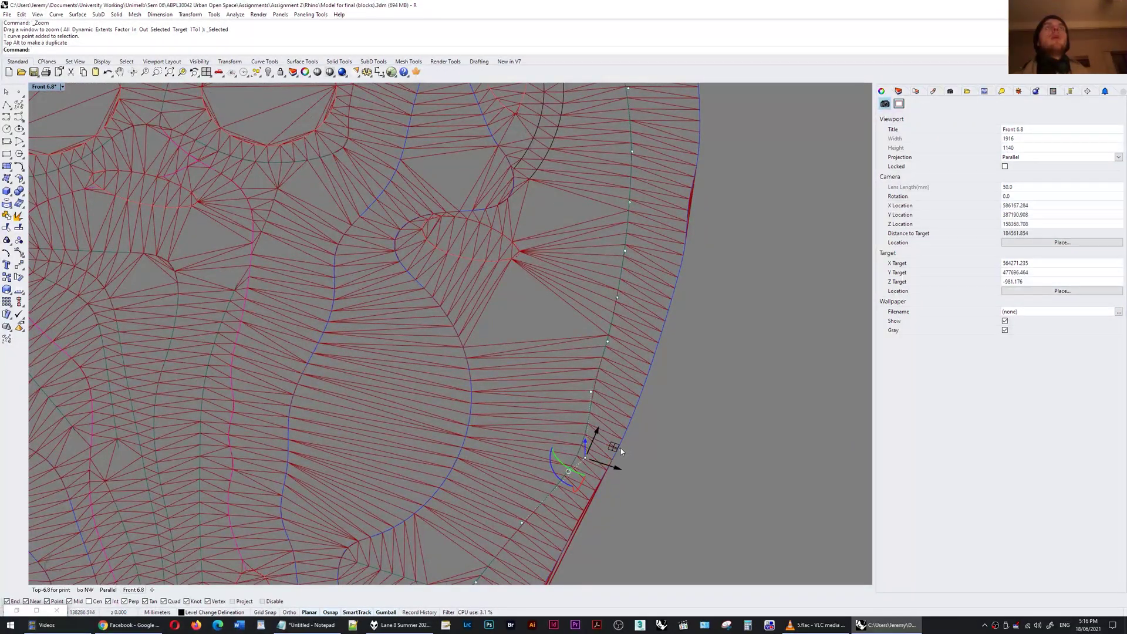
drag(585, 456, 520, 437)
click(594, 376)
right_drag(594, 376, 477, 327)
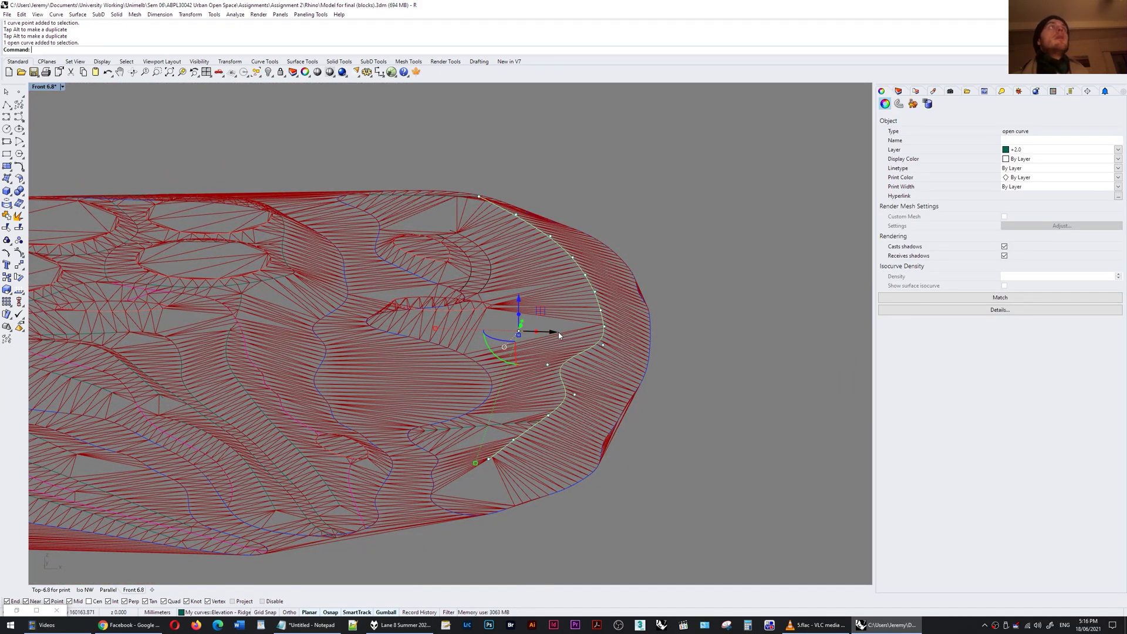
Smooth the reshaped +2.0 curve with Smooth Y on and Smooth Z off, in world coordinates
key(space)
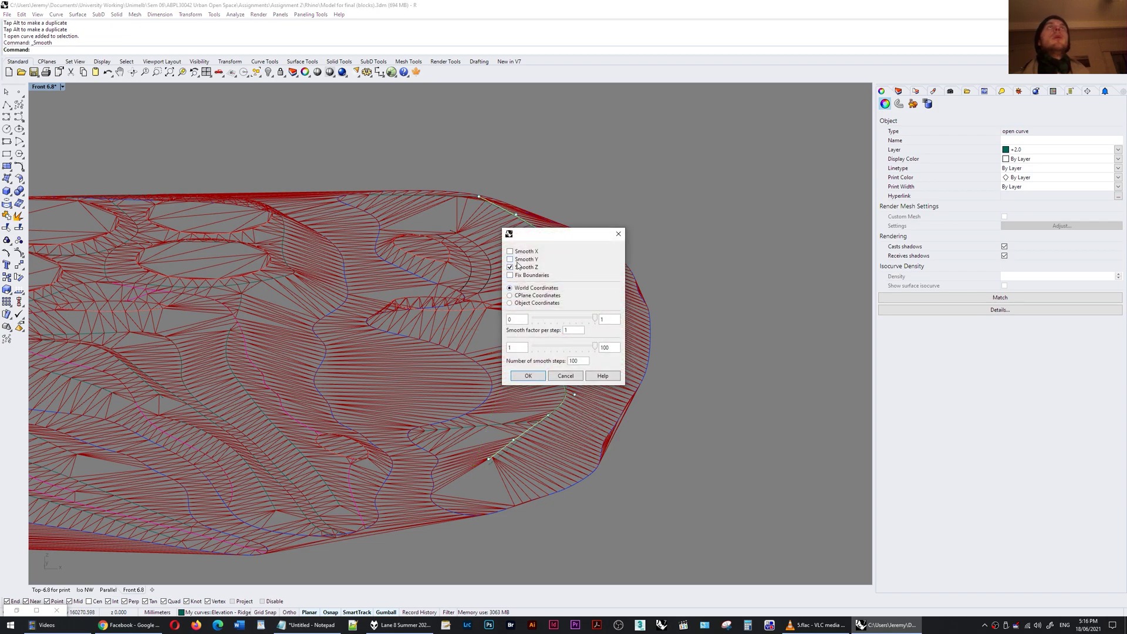
click(510, 267)
click(510, 260)
drag(554, 323, 555, 325)
click(527, 376)
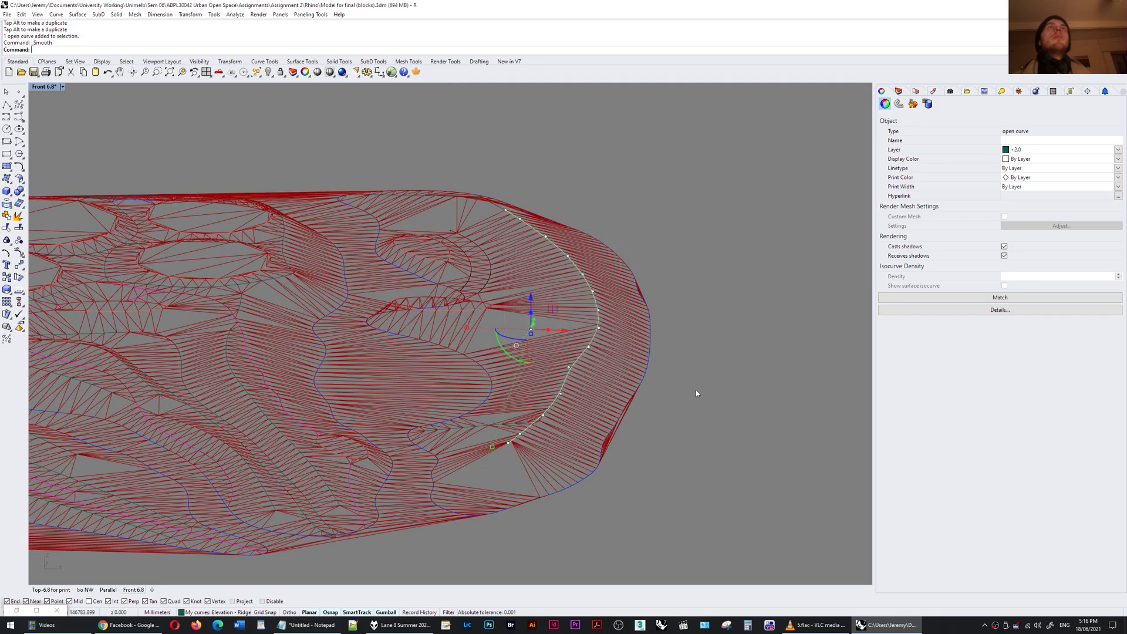
Bake the Delaunay mesh component from Grasshopper into the Rhino model and return to the viewport
right_drag(694, 385, 579, 395)
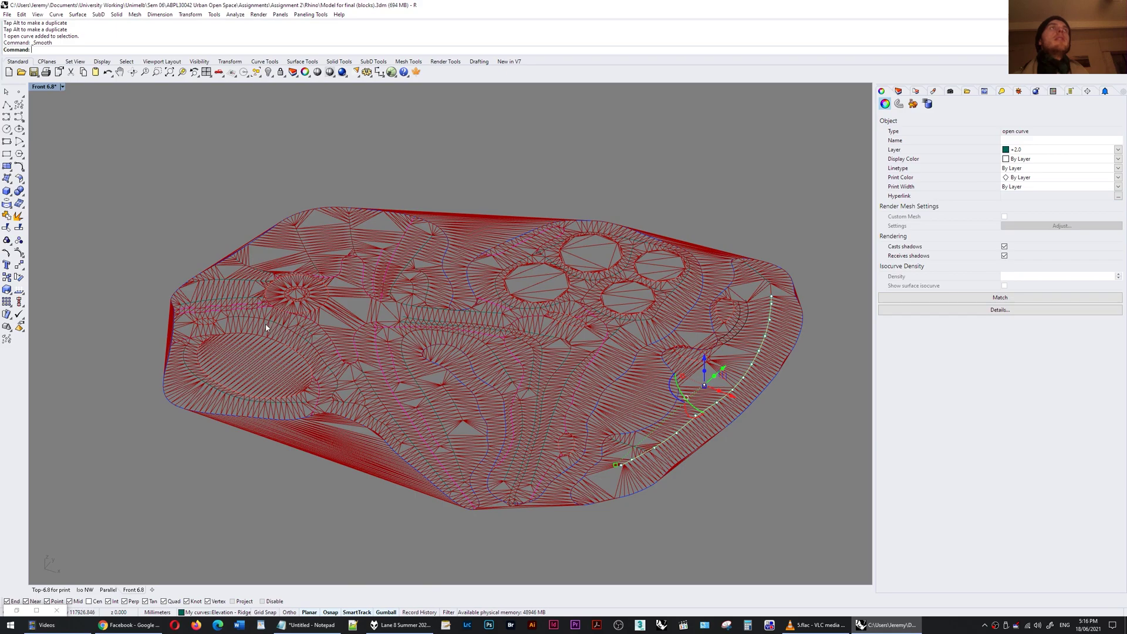
click(16, 610)
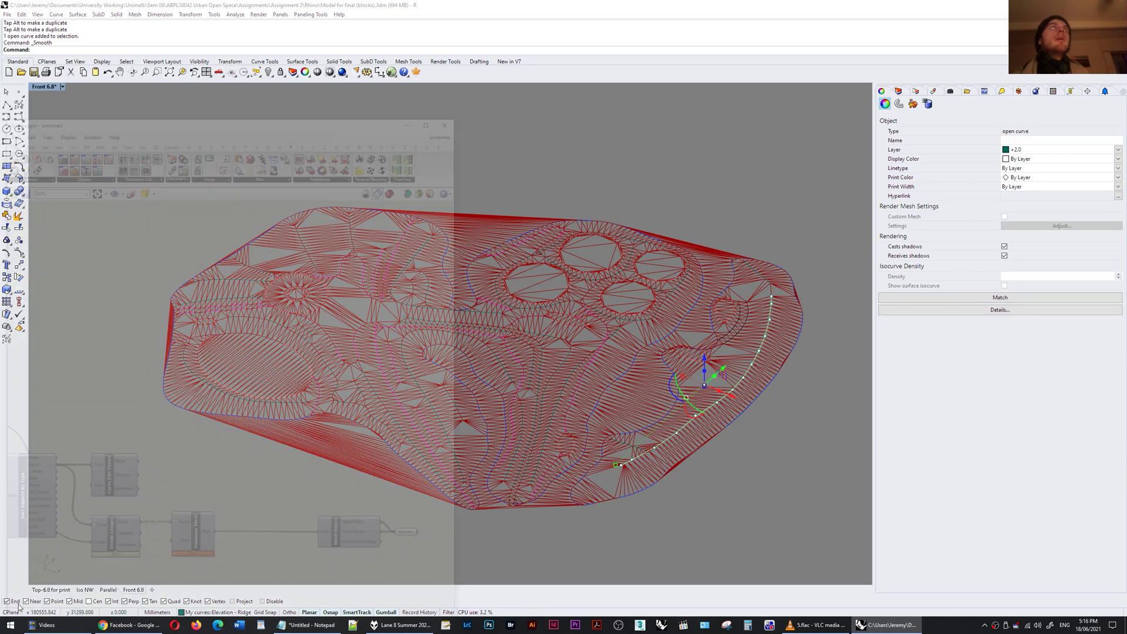
middle_click(219, 455)
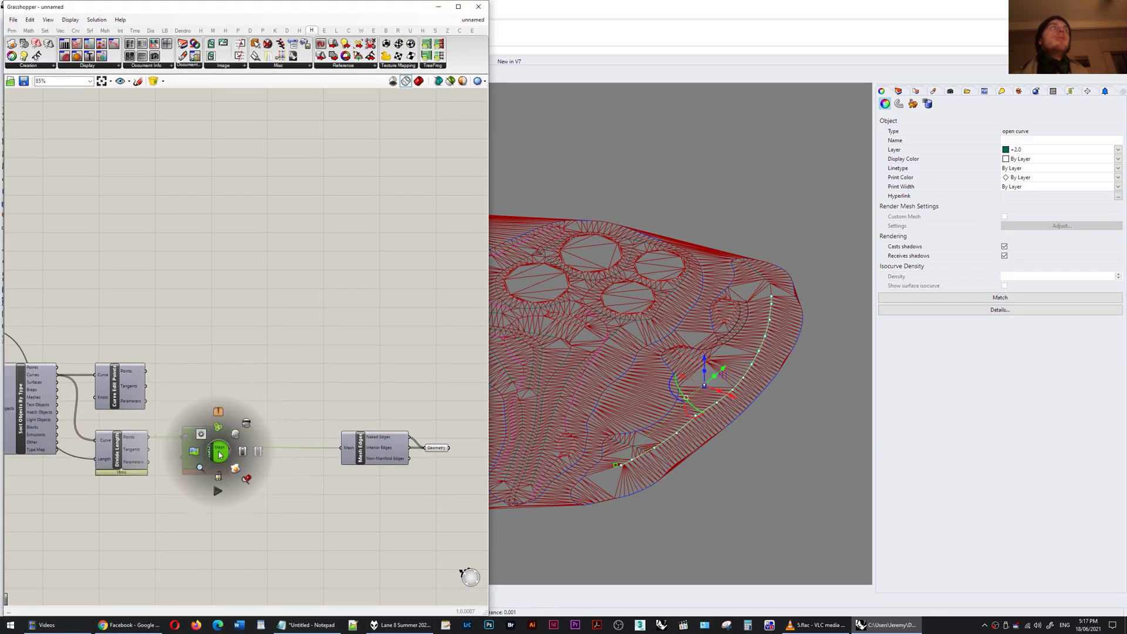
click(234, 468)
click(438, 7)
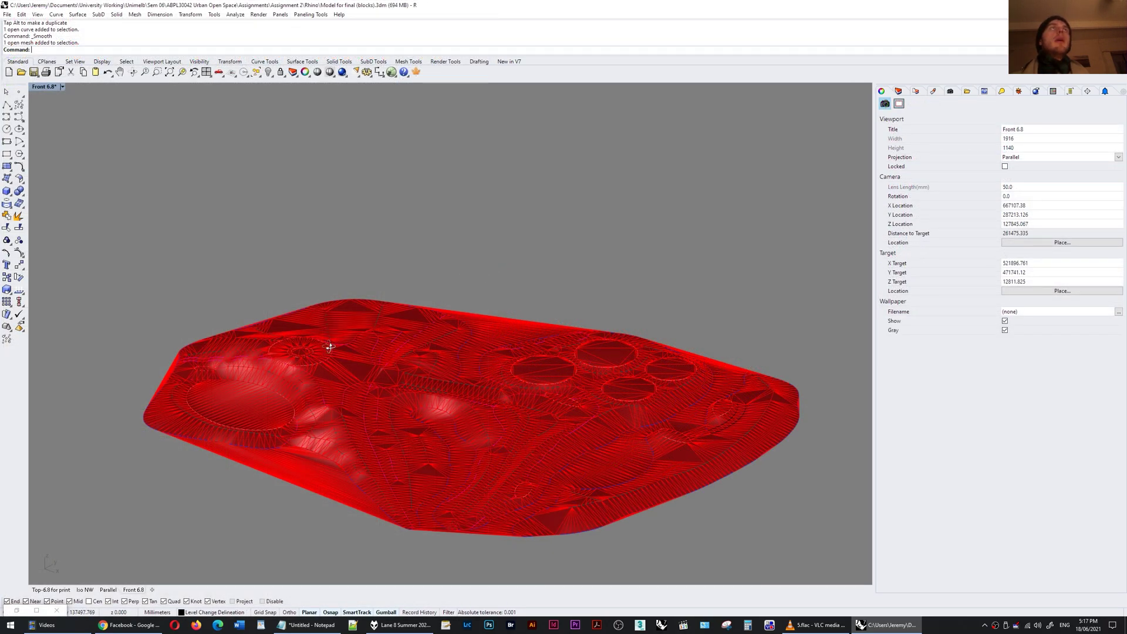
Create a solid bounding box around the baked open mesh, using the CPlane coordinate system
right_drag(328, 346, 344, 341)
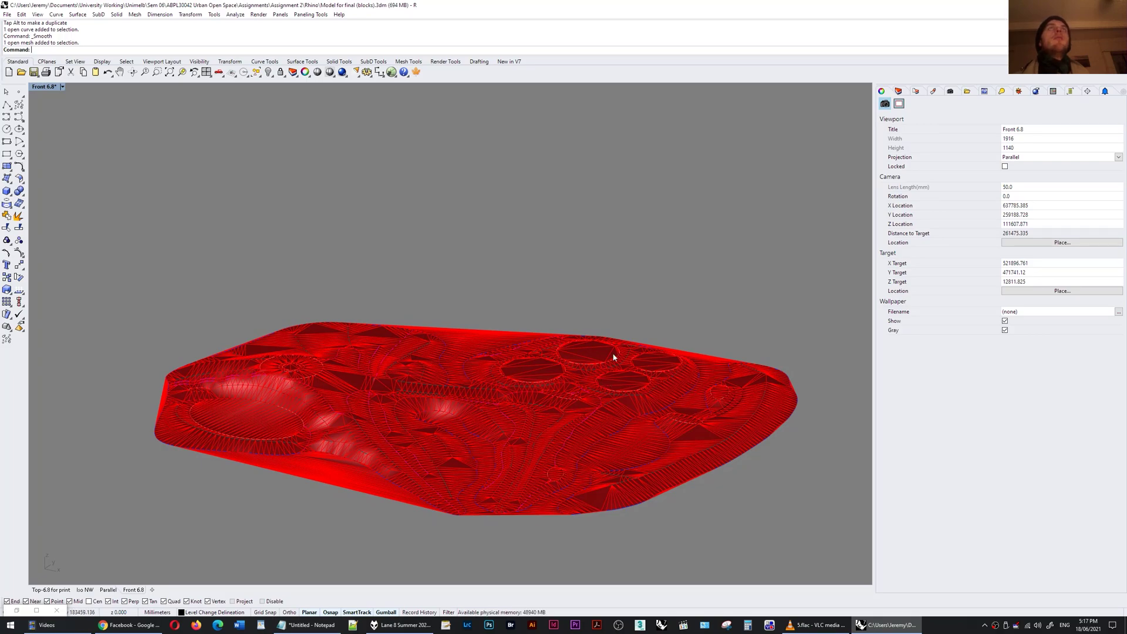
click(459, 349)
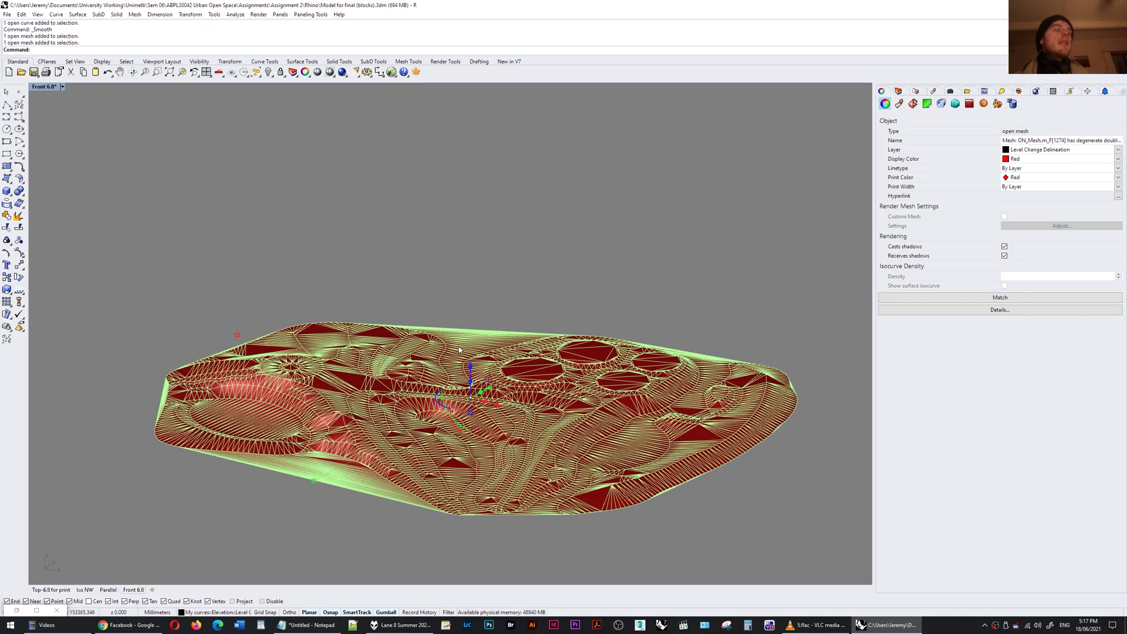
text(bb)
key(Return)
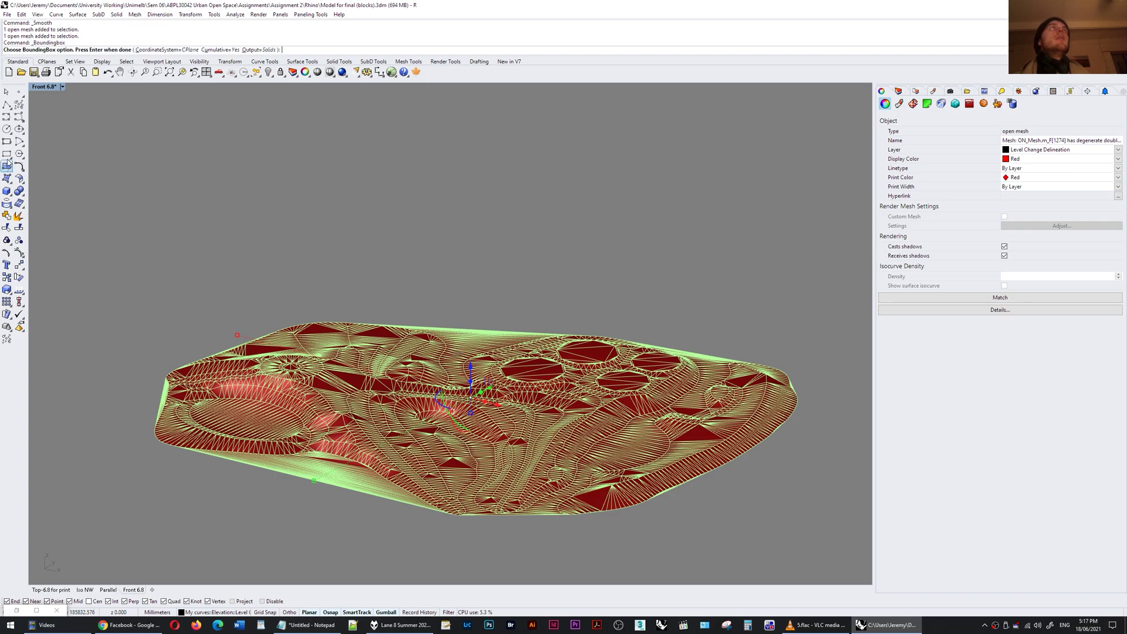
key(Return)
Contour the mesh vertically at a distance of 500 mm, taking base point and direction from the bounding box's vertical corner edge
right_drag(369, 278, 277, 306)
right_click(287, 34)
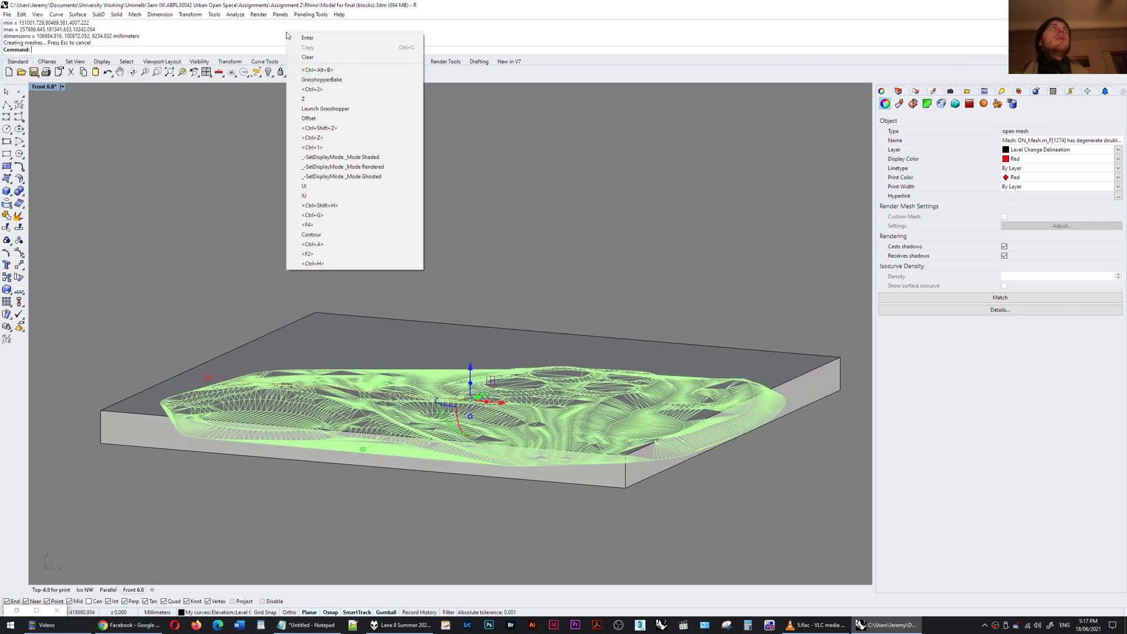
click(362, 230)
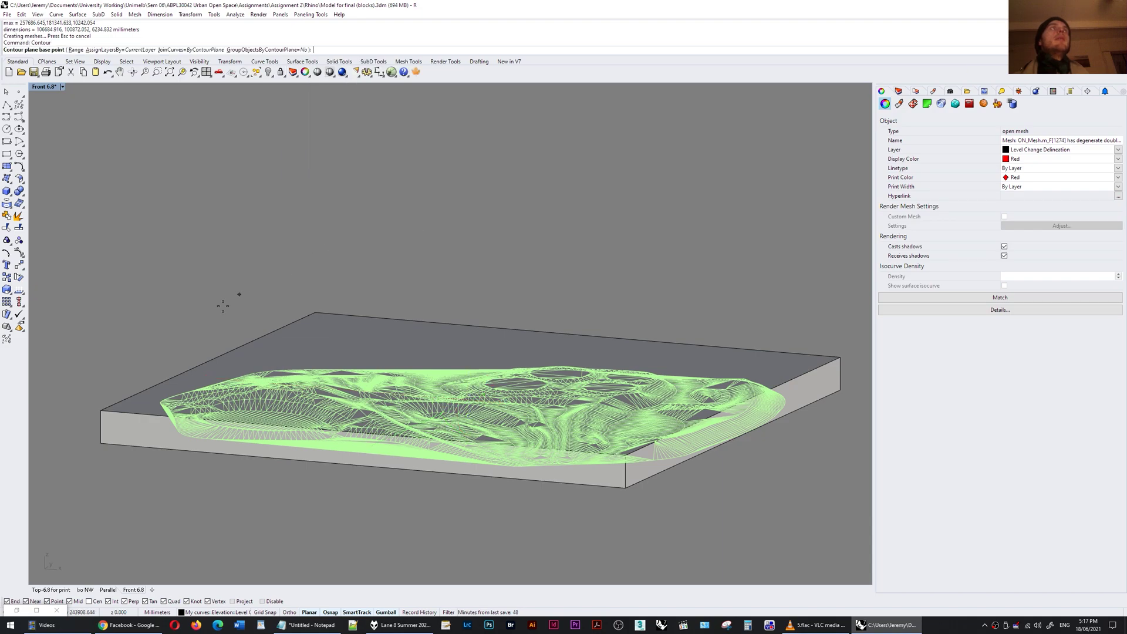
click(97, 438)
click(100, 410)
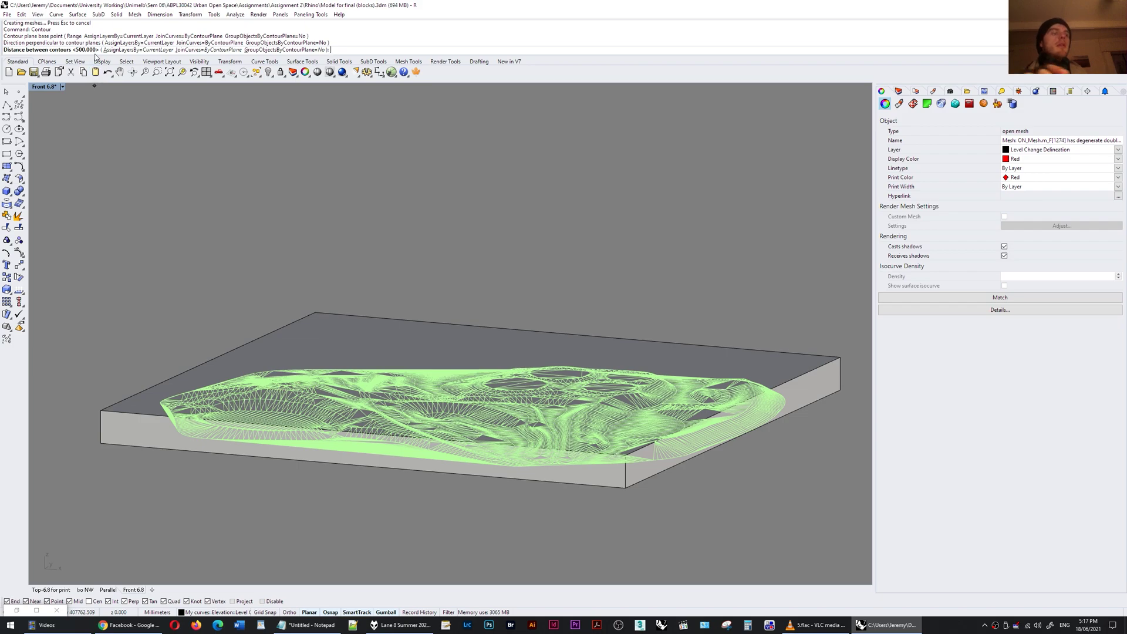
key(Return)
right_drag(484, 220, 550, 324)
scroll(581, 343, down, 8)
Delete the selected open curve and make +2.0 the current layer by matching an existing curve
drag(600, 404, 275, 300)
scroll(287, 314, up, 4)
click(255, 164)
drag(443, 170, 444, 171)
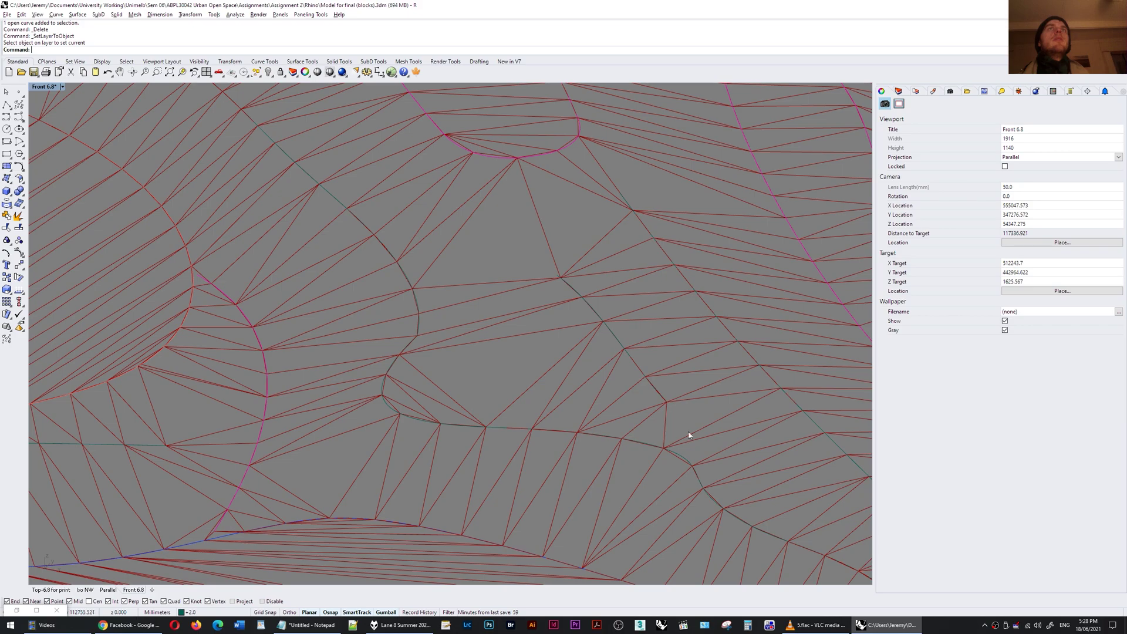
Show the control points of the winding +2.0 curve and examine the points at its tight bend beside the flat mesh triangles
click(681, 456)
key(F10)
drag(300, 315, 437, 418)
text(Z)
key(Return)
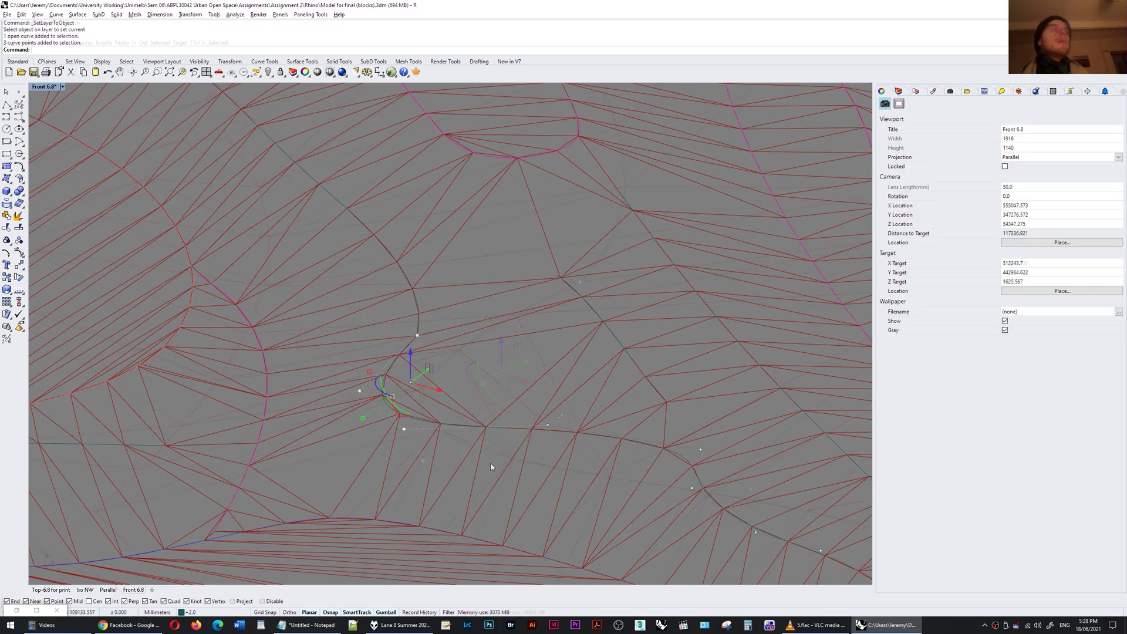
right_drag(437, 326, 516, 297)
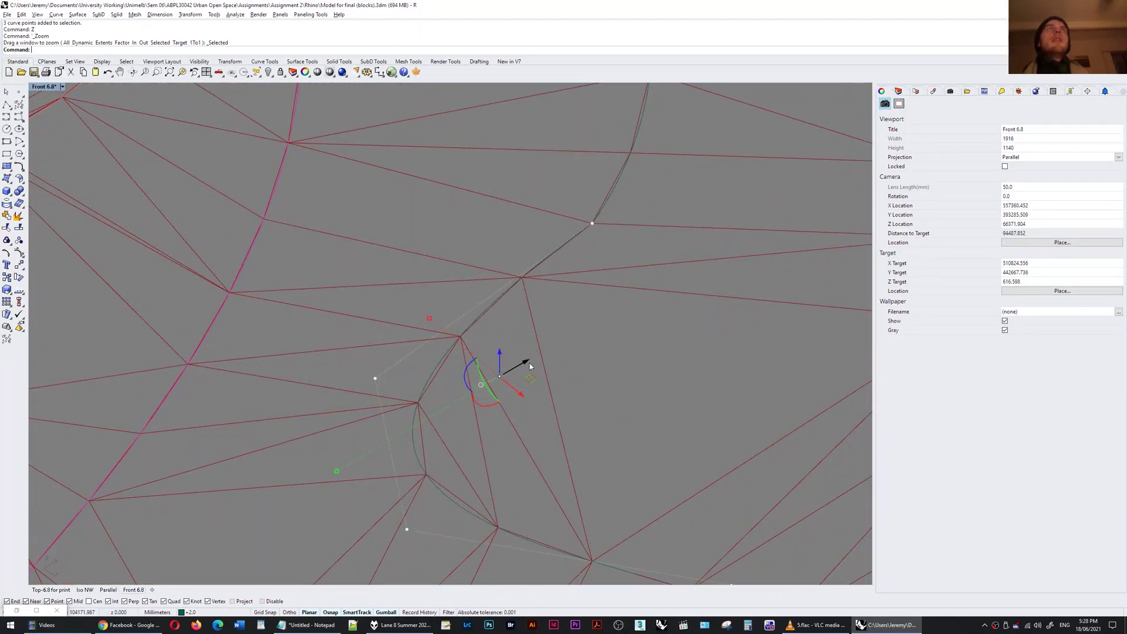
click(524, 279)
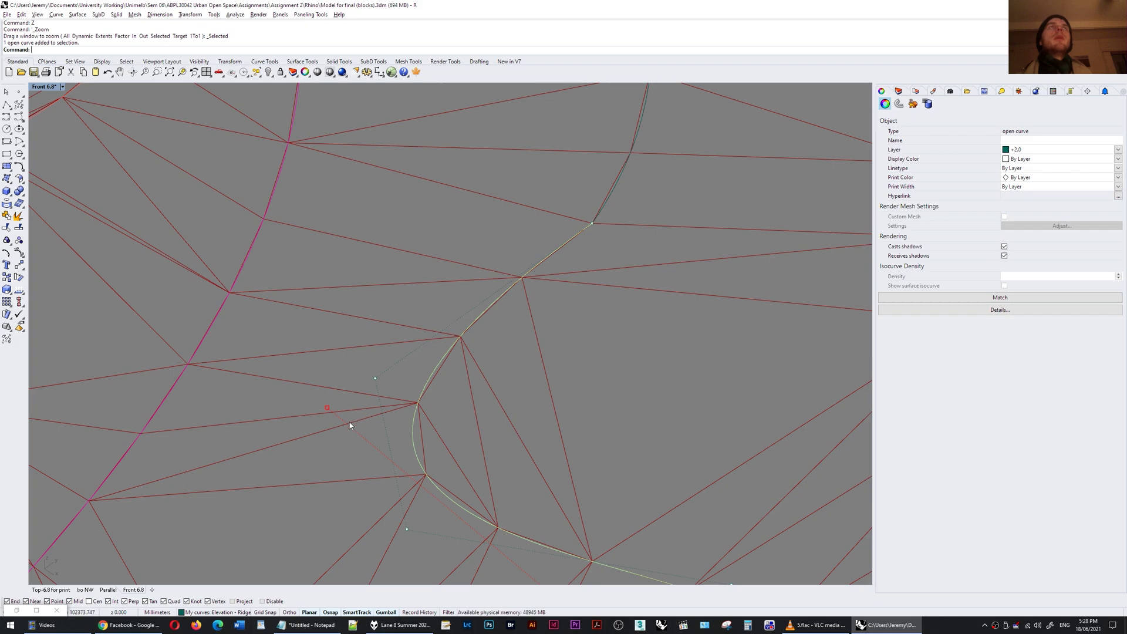
scroll(350, 422, down, 3)
right_drag(473, 472, 499, 471)
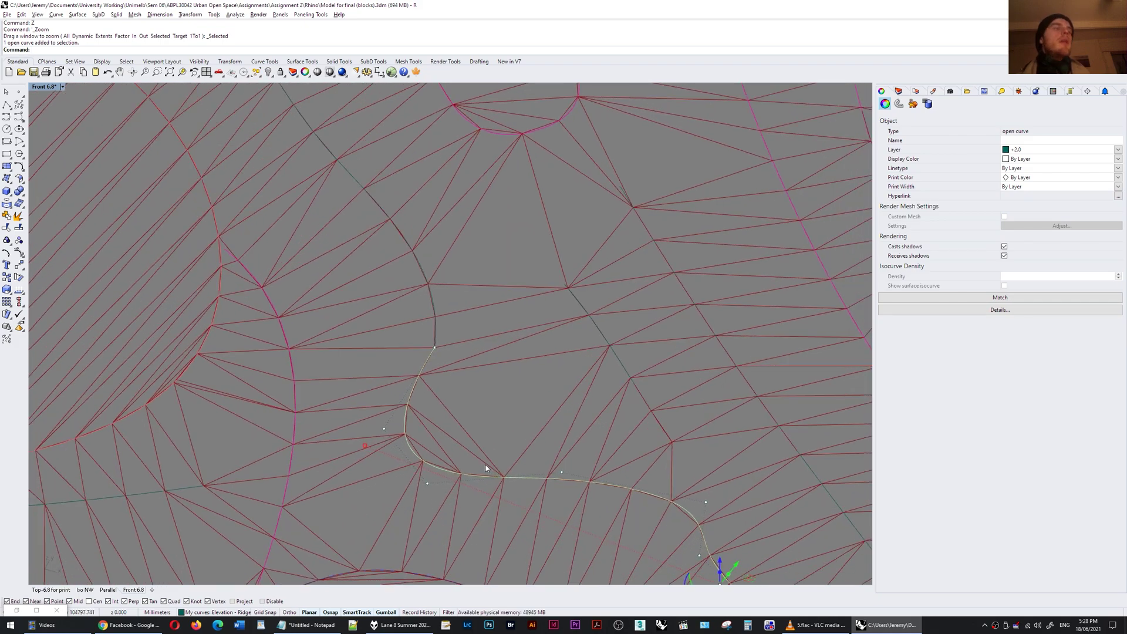
Draw a straight two-point curve from the bend of the +2.0 curve across the flat area to the neighbouring +2.0 curve
right_click(480, 464)
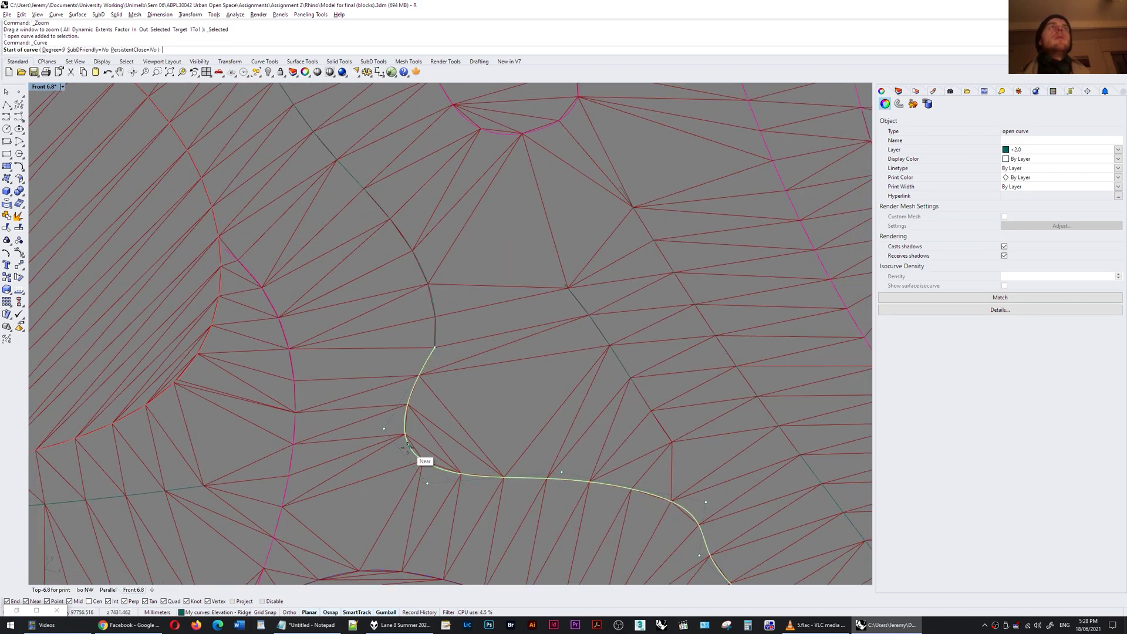
click(410, 450)
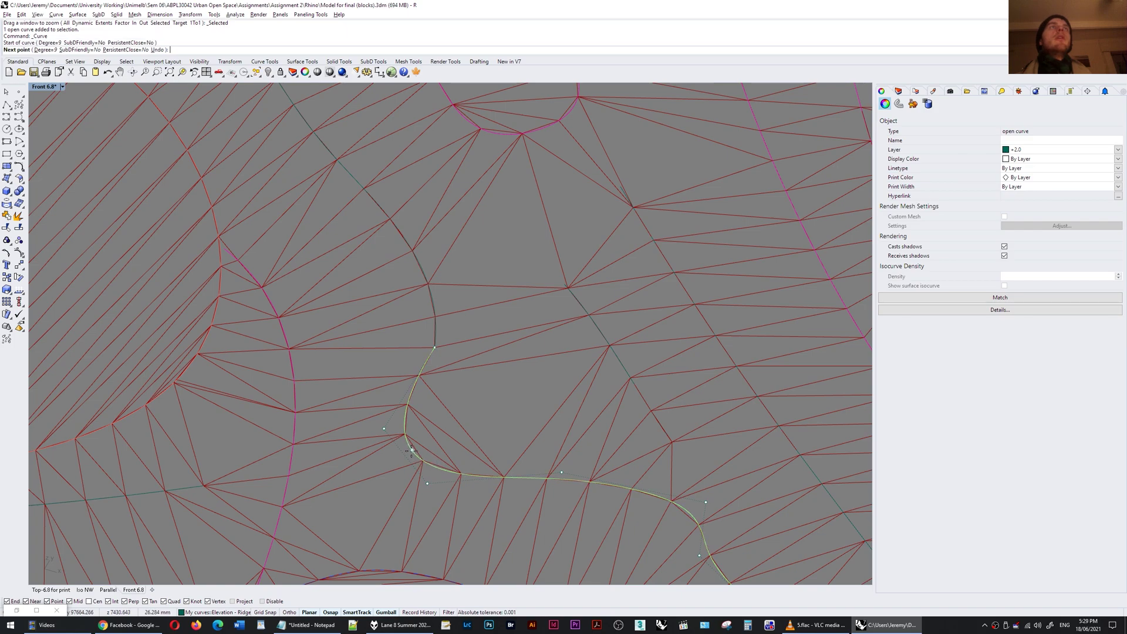
click(411, 450)
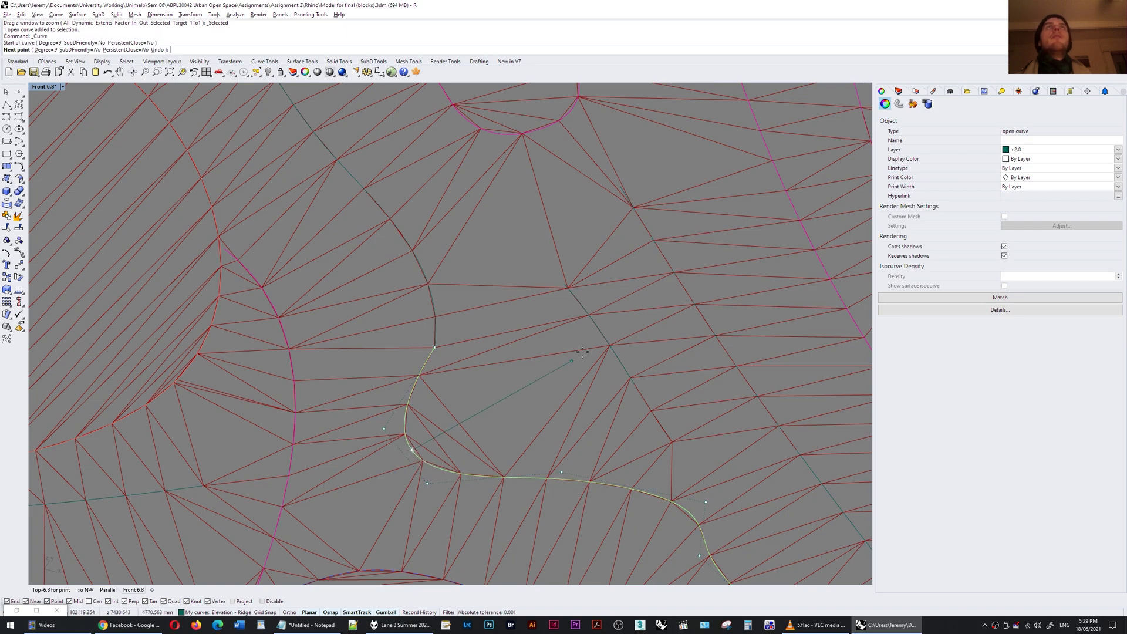
key(Return)
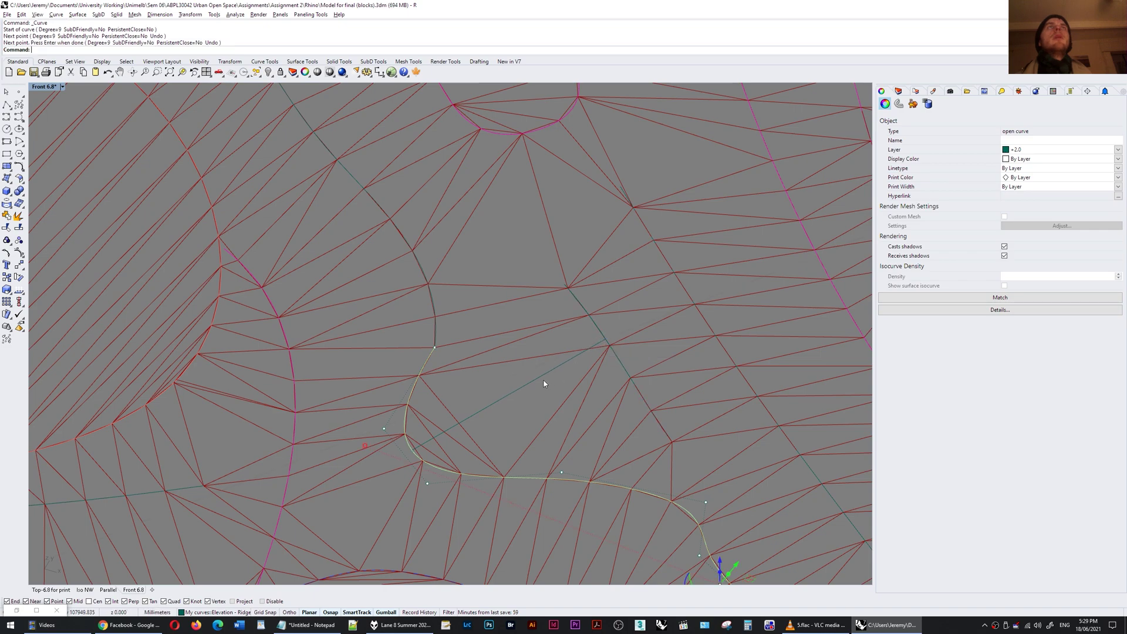
Assign the new cross curve to the empty Geometry parameter in Grasshopper, return to Rhino and clear the selection to check the mesh
click(24, 612)
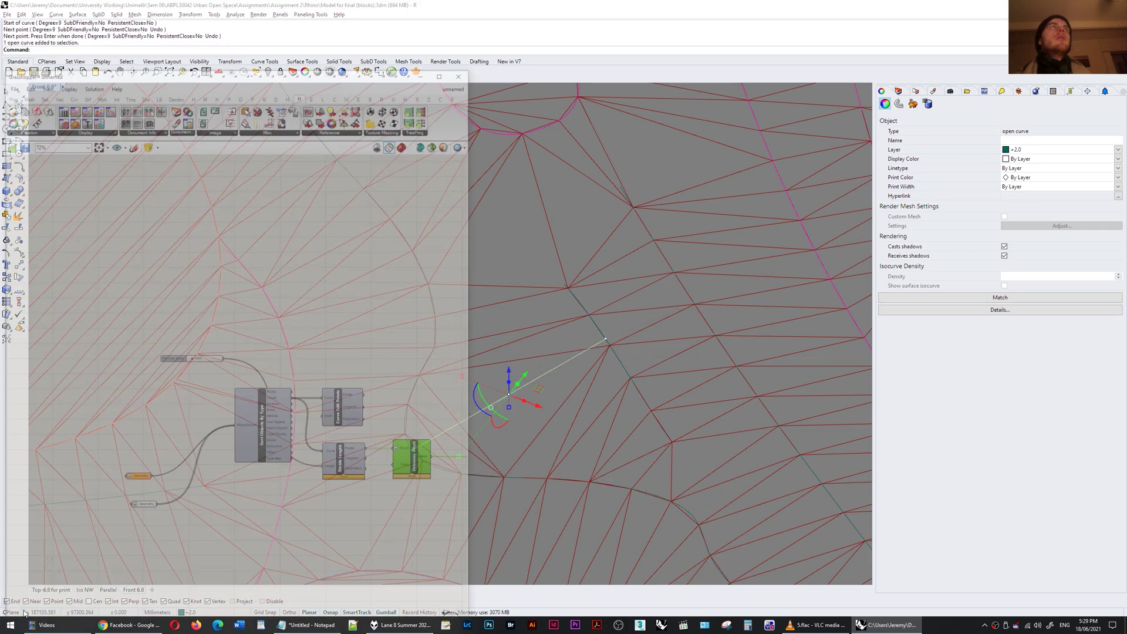
click(147, 427)
drag(147, 429, 151, 430)
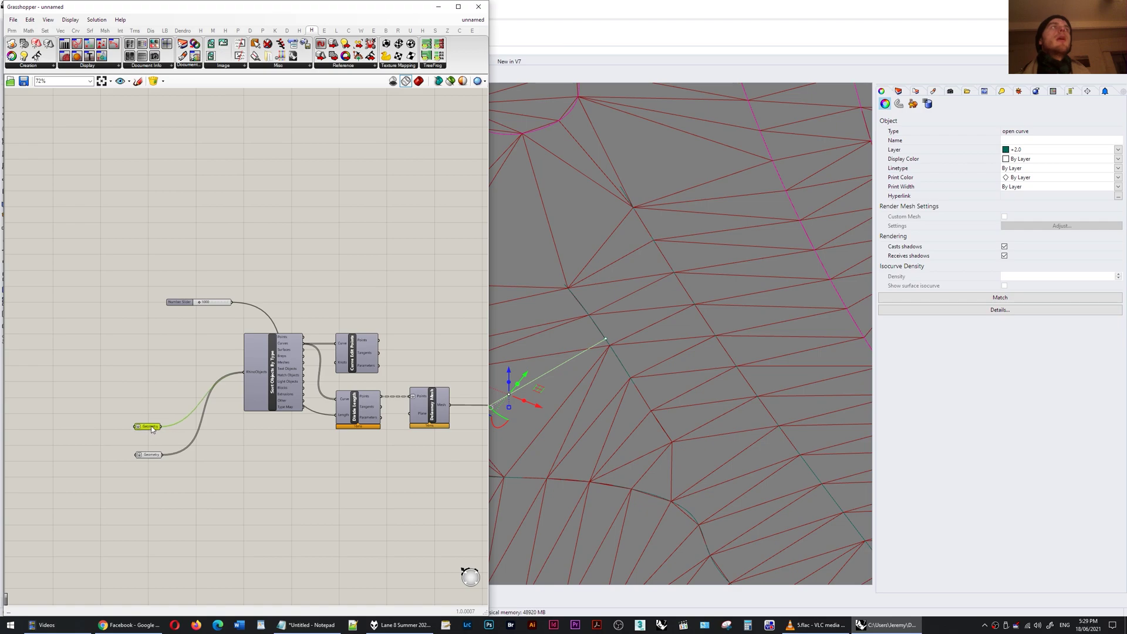
right_click(152, 429)
click(234, 547)
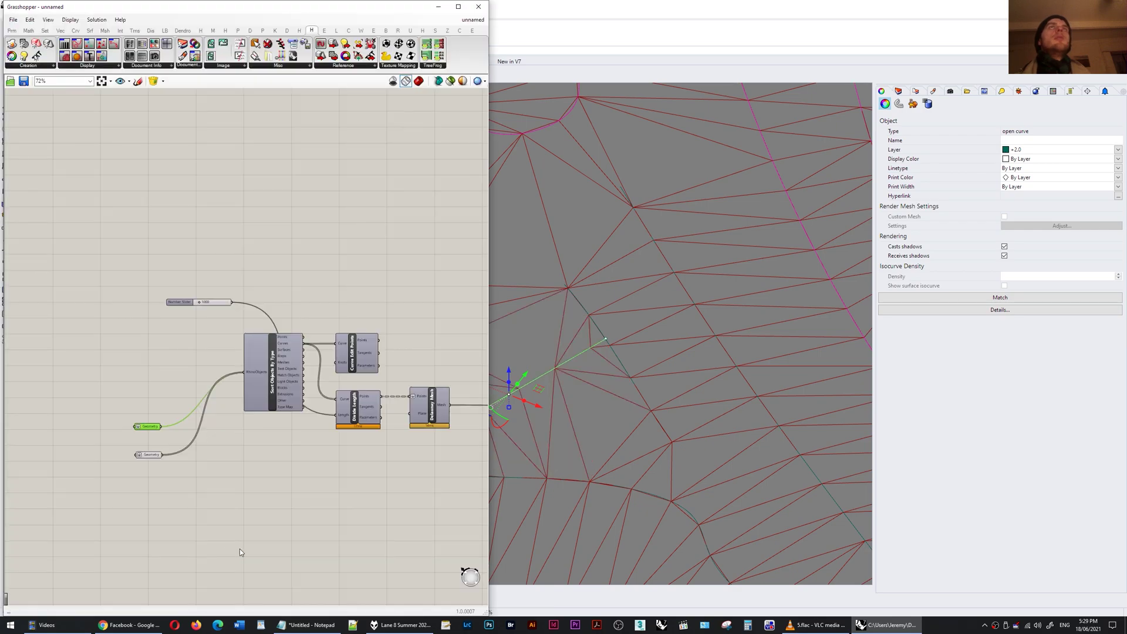
click(438, 7)
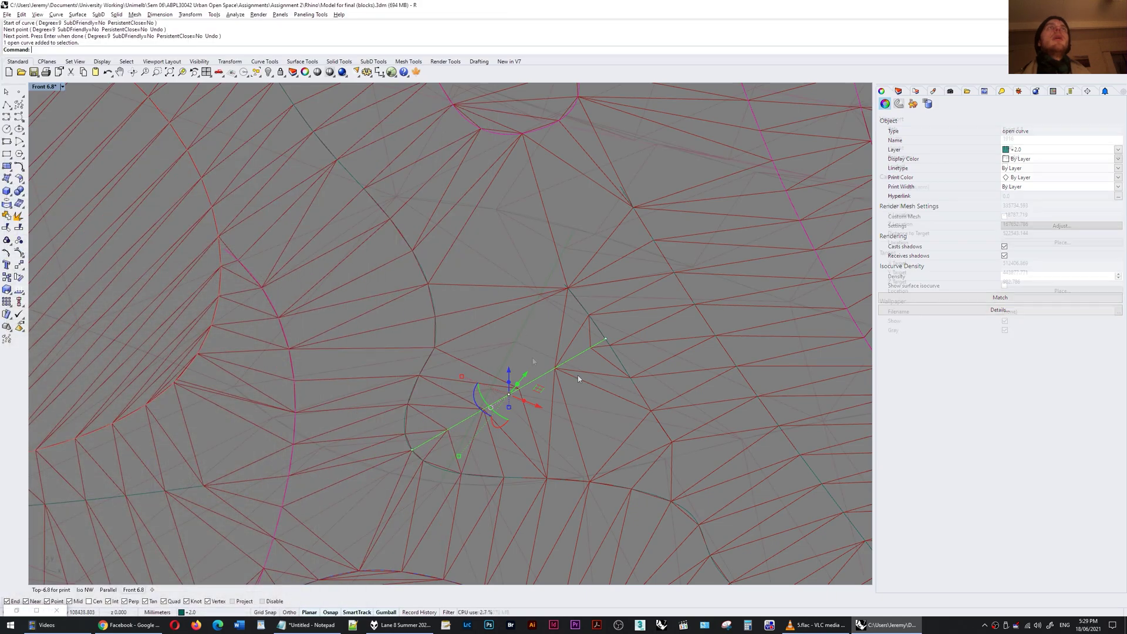
key(Escape)
scroll(552, 363, up, 5)
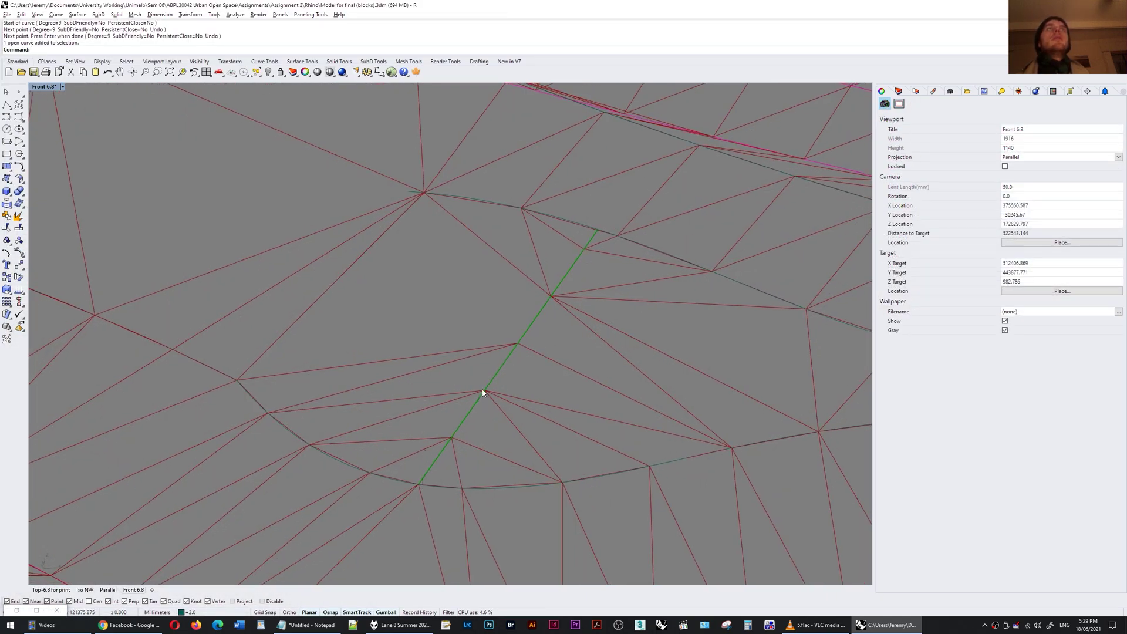
scroll(294, 415, down, 2)
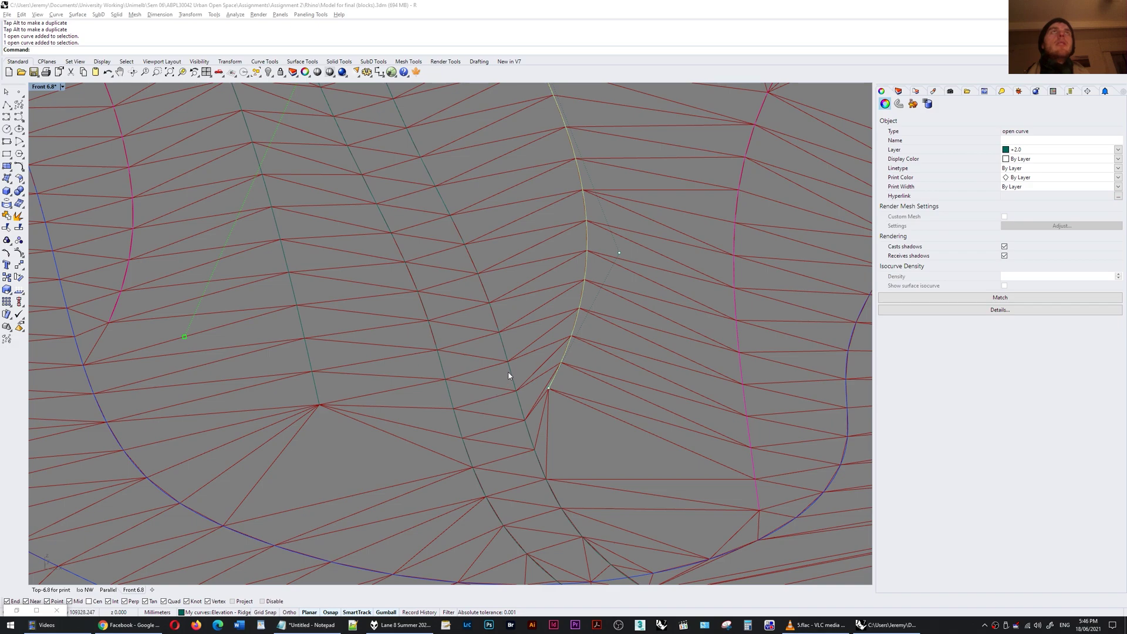
Select the end control point of the winding +2.0 curve beside the flat mesh triangles
right_drag(528, 355, 572, 349)
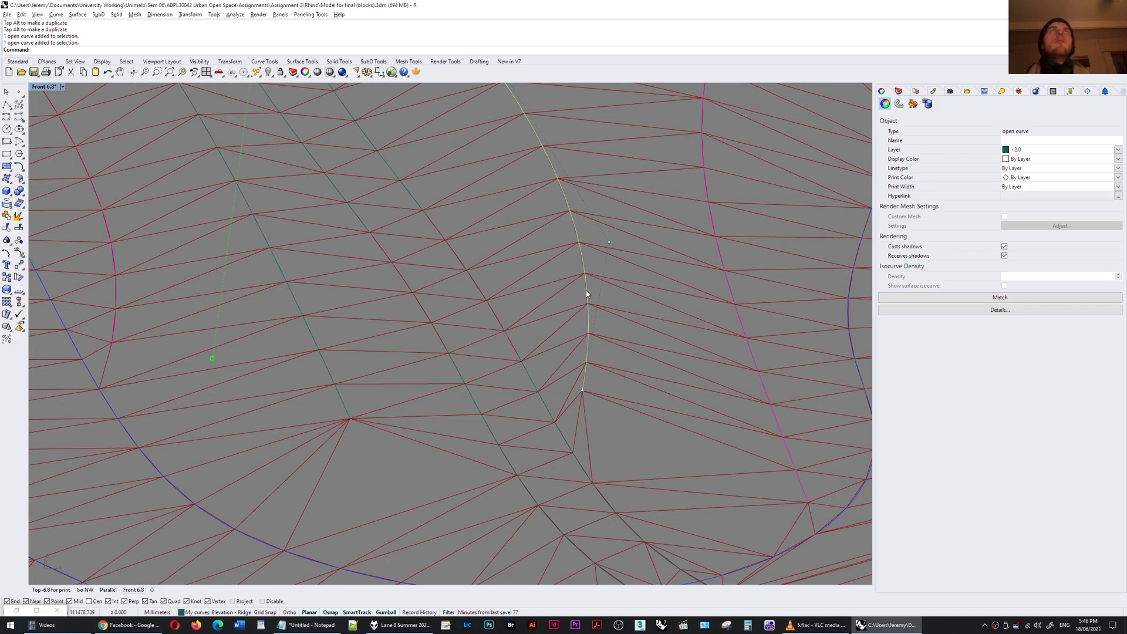
right_drag(573, 286, 561, 277)
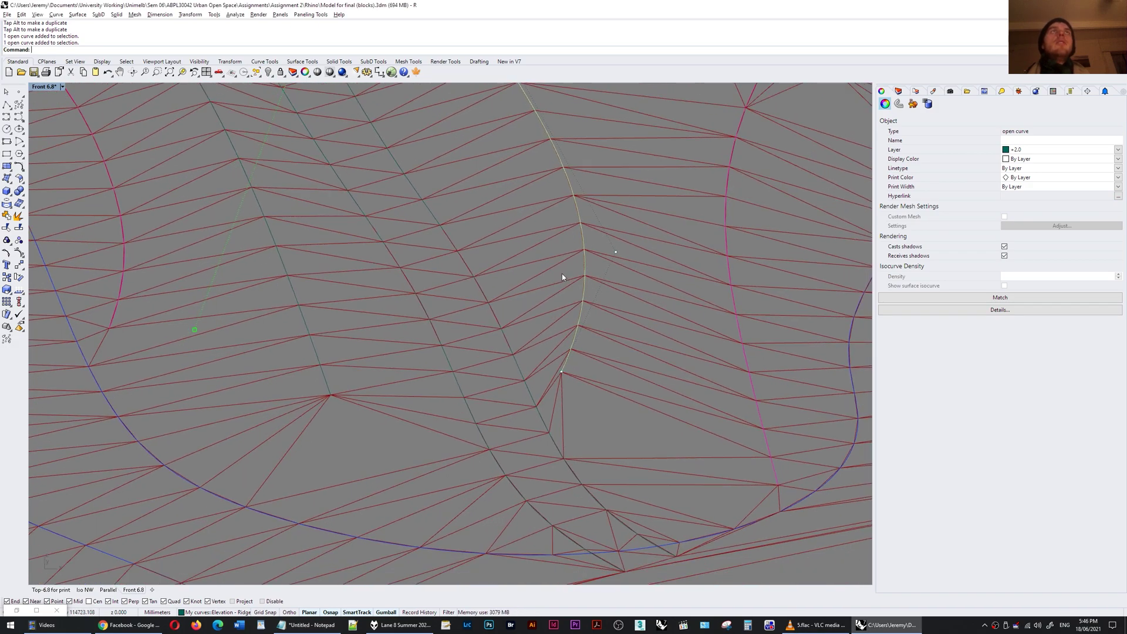
click(561, 372)
right_drag(561, 376, 591, 503)
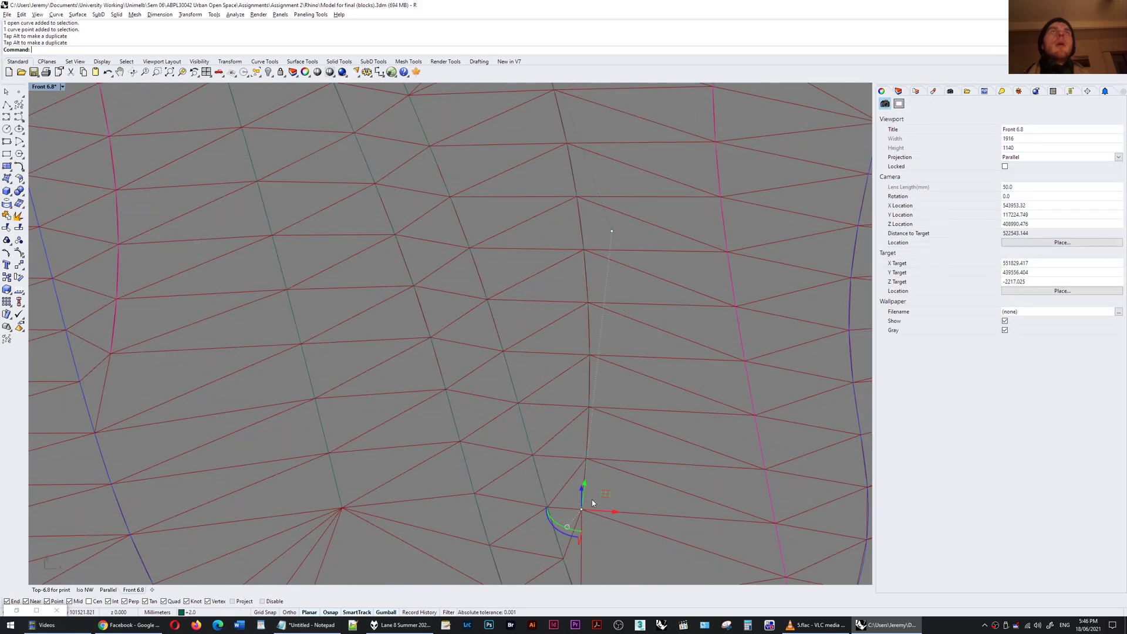
Try to move the selected end point towards the neighbouring +2.0 curve and undo the gumball moves
drag(608, 493, 530, 531)
right_drag(530, 461, 531, 372)
scroll(478, 370, up, 8)
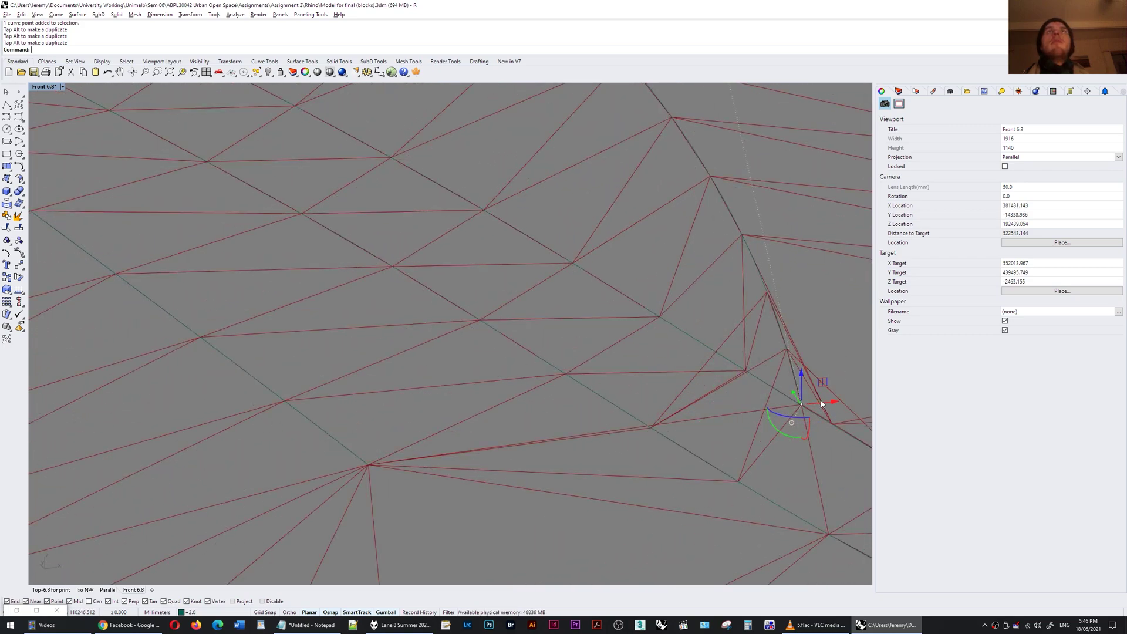
right_drag(801, 468, 707, 418)
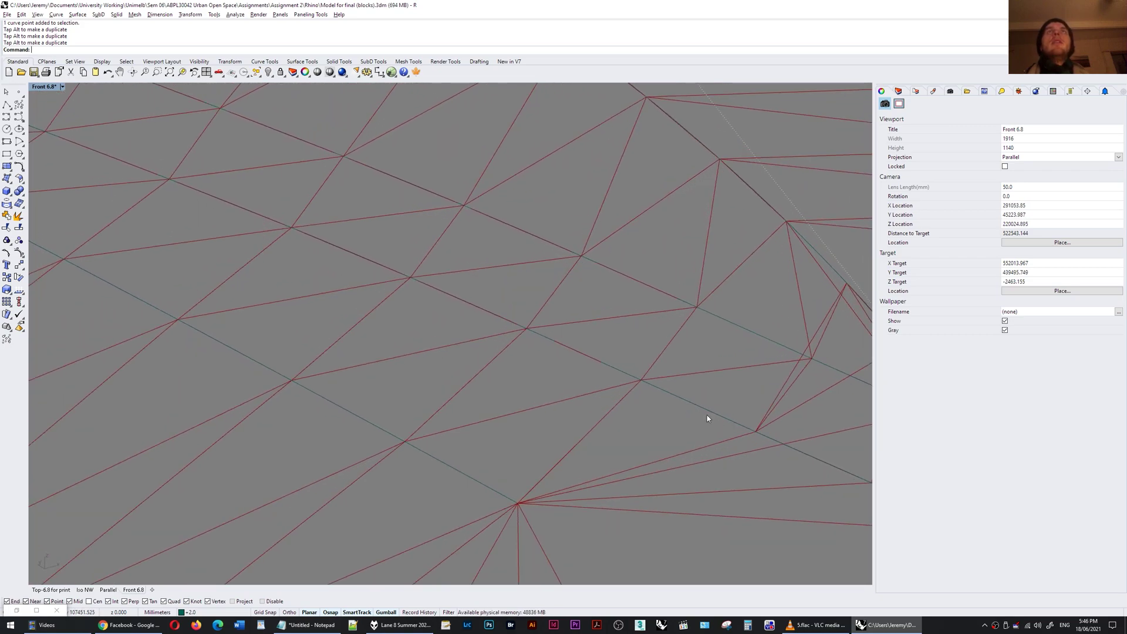
right_drag(611, 399, 579, 313)
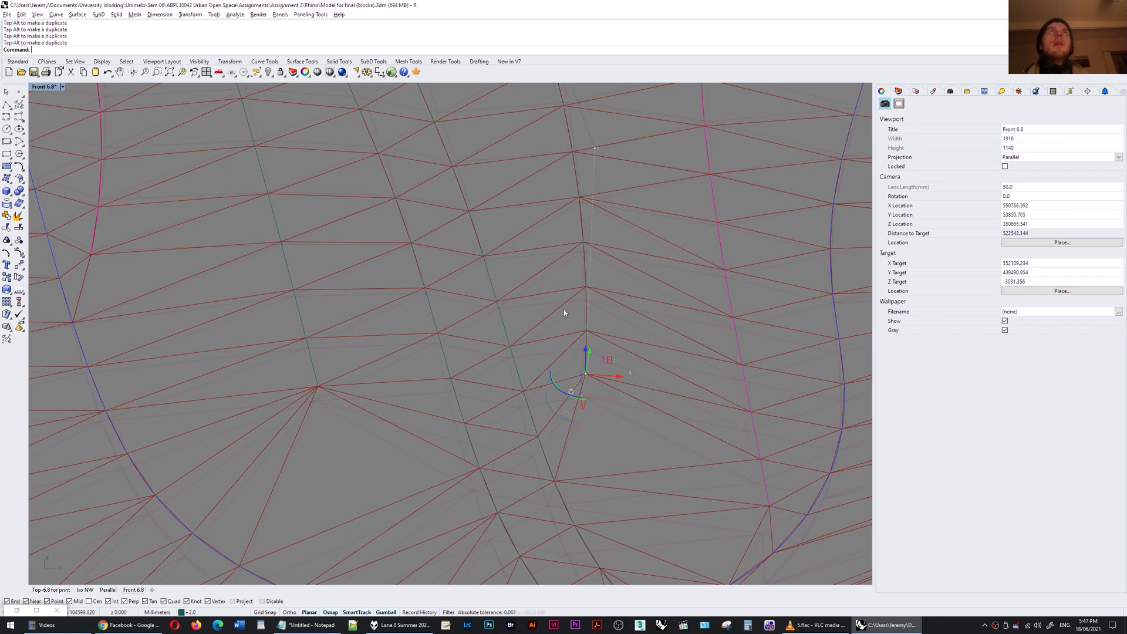
key(ctrl+z)
key(ctrl+z)
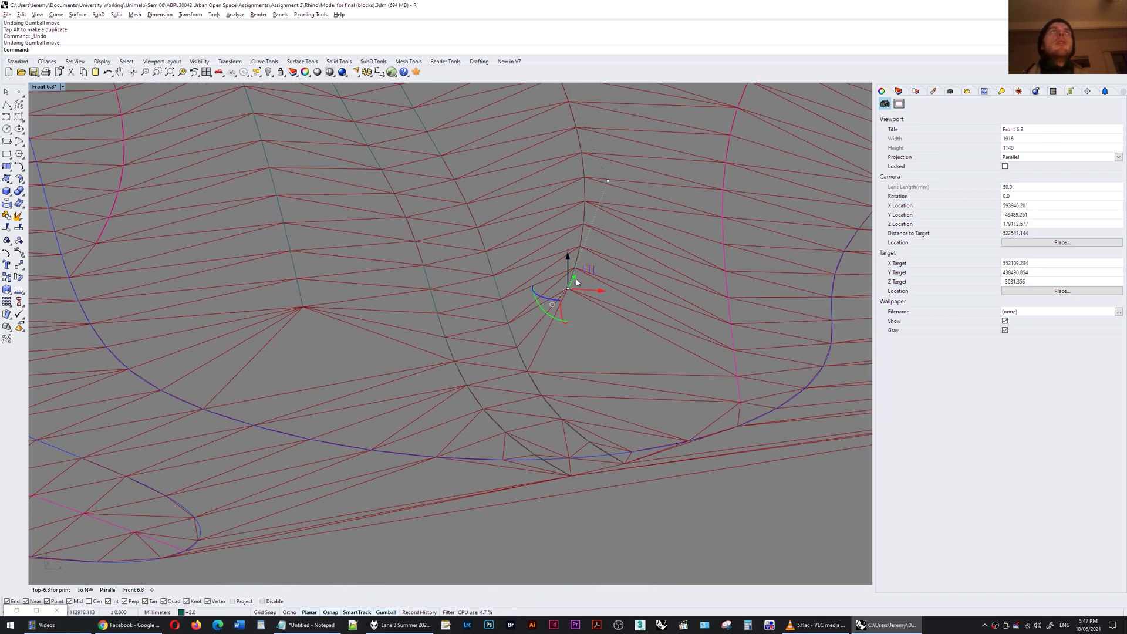
Shift the selected end point of the winding +2.0 curve slightly in plan towards the neighbouring +2.0 curve
right_drag(576, 280, 607, 394)
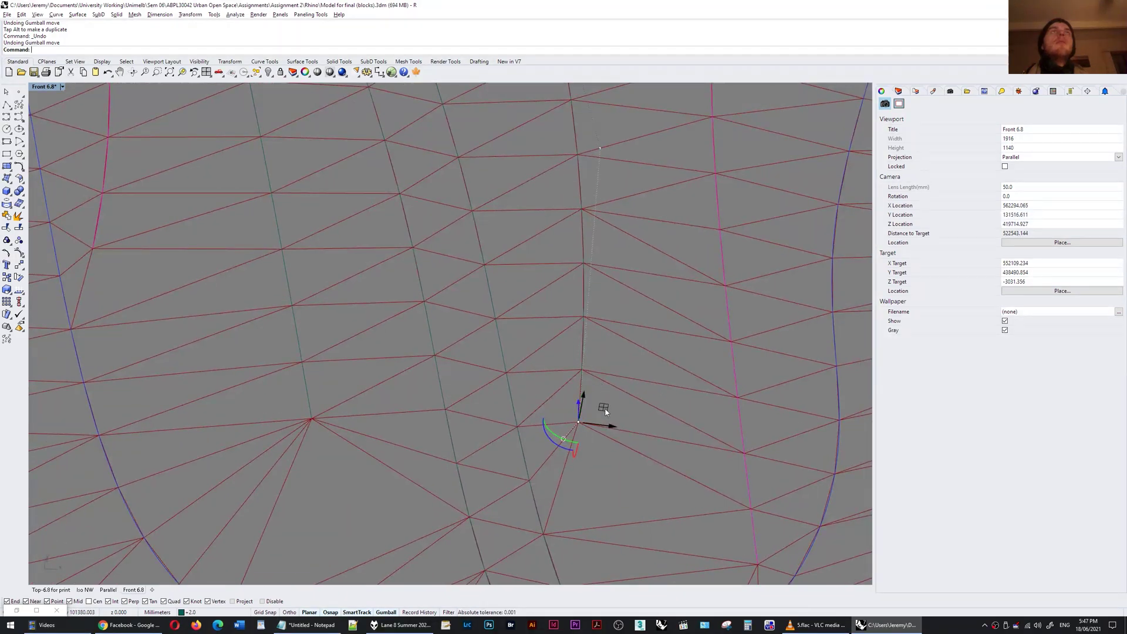
drag(605, 411, 568, 413)
right_drag(564, 400, 487, 358)
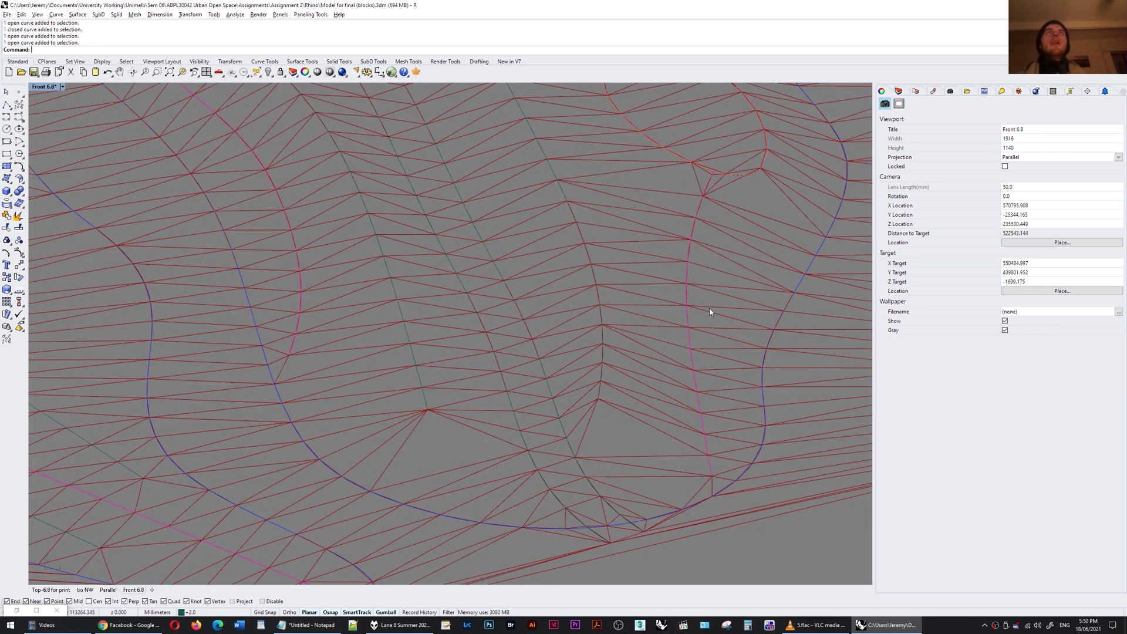
Select the long +2.0 curve running between the two flat triangle areas down to the outer boundary
drag(575, 304, 524, 311)
drag(625, 302, 756, 288)
right_drag(513, 312, 484, 317)
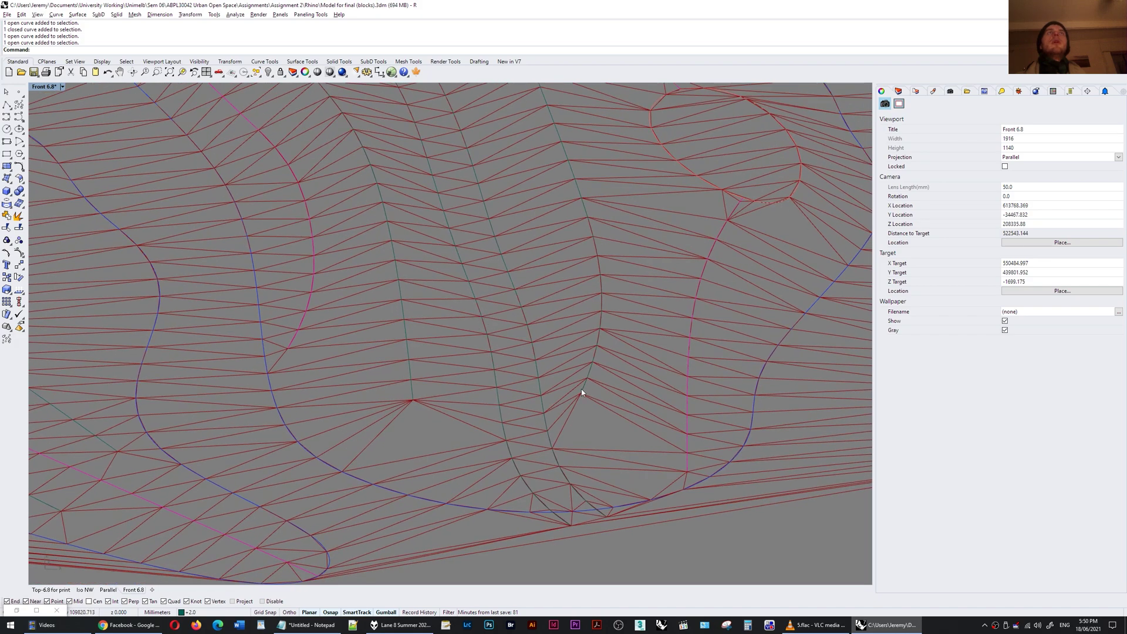
click(497, 390)
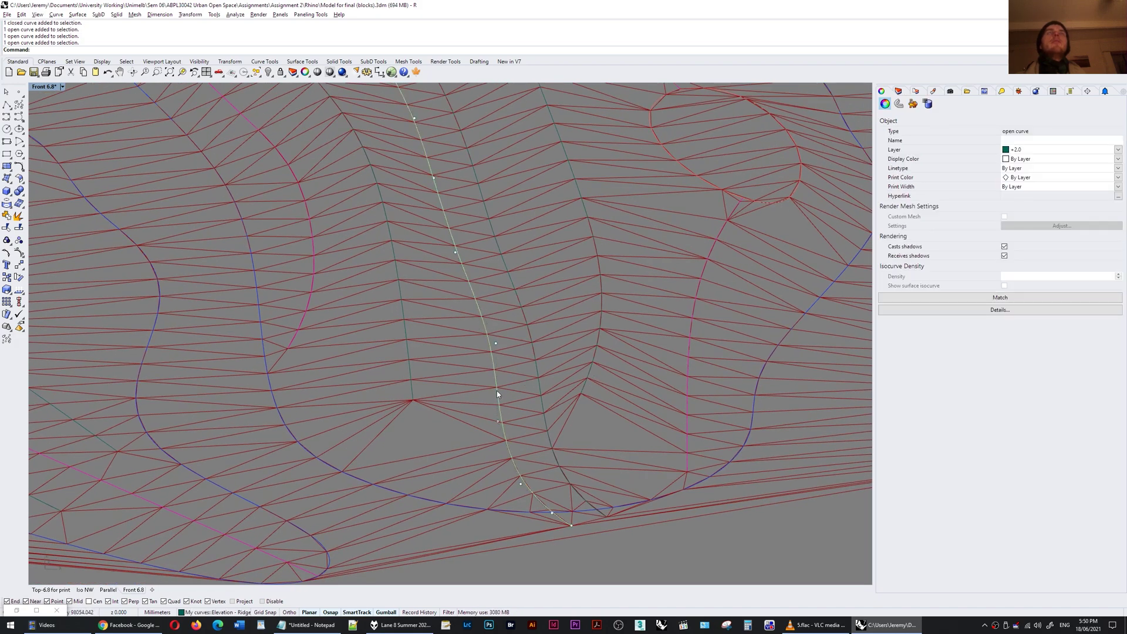